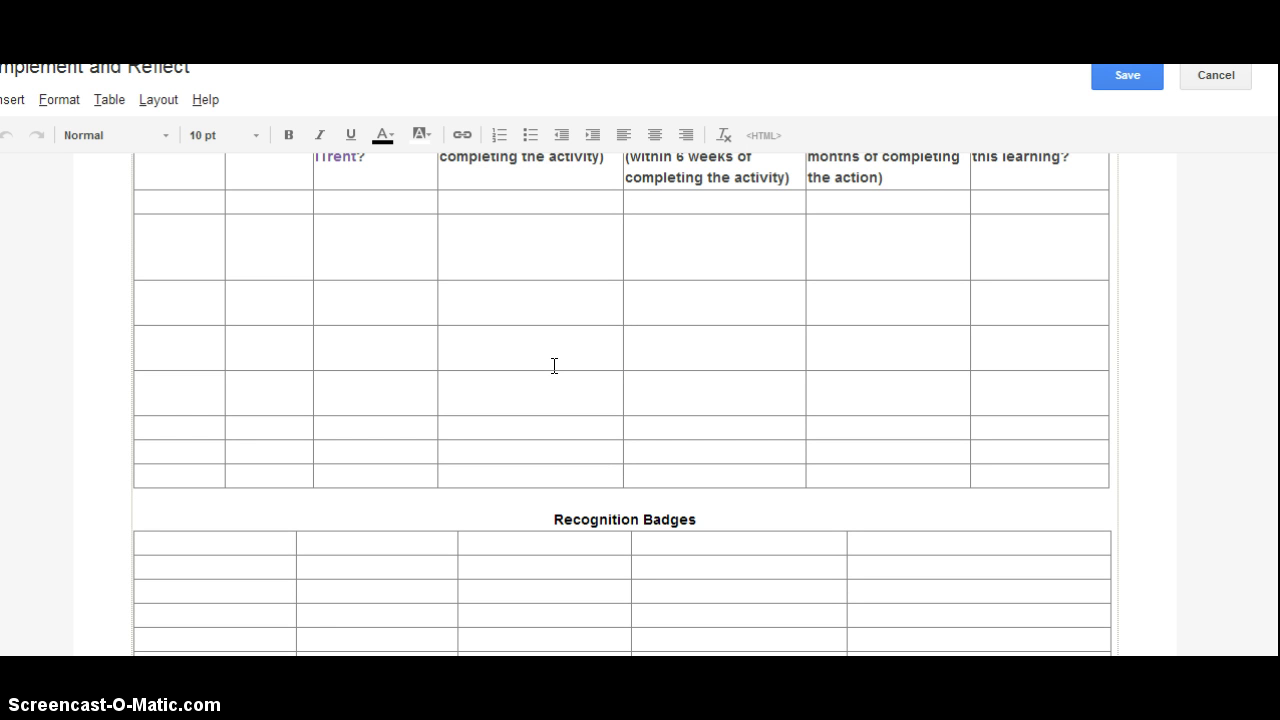
Step: Add a numbered list with the empty items 1., 2. and 3. between the activity table and the Recognition Badges heading
click(227, 495)
key(Return)
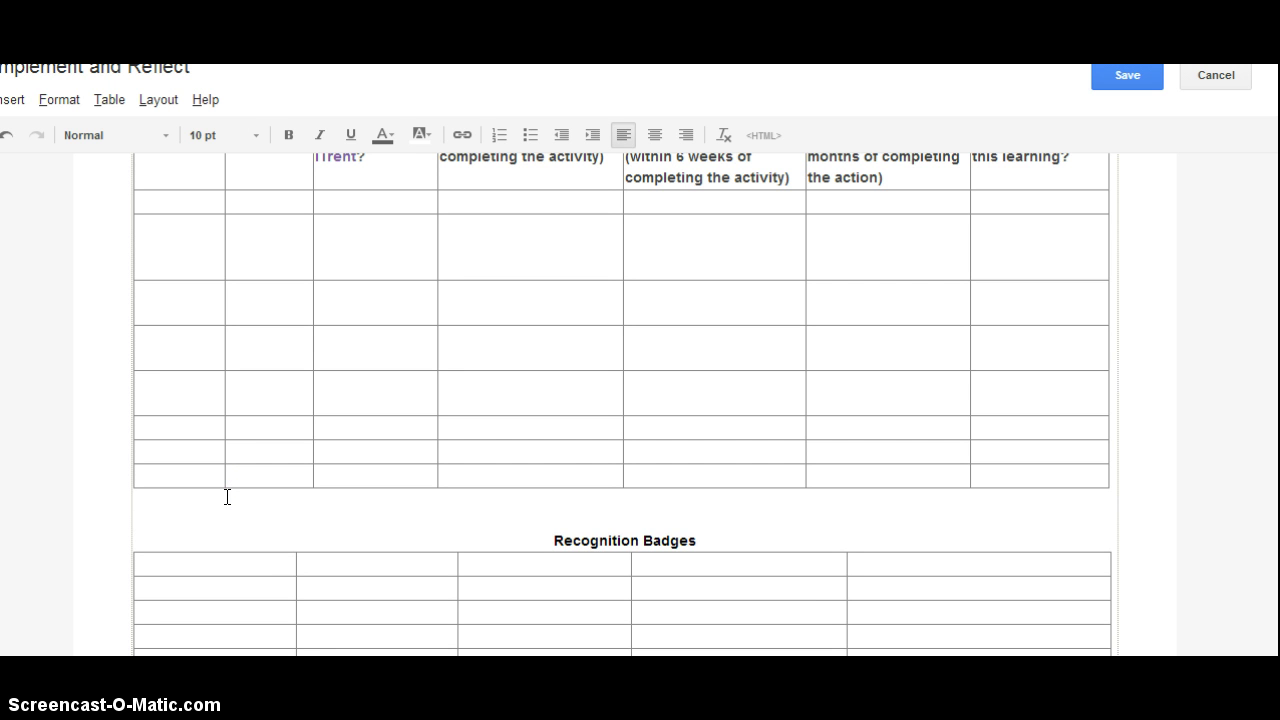
text(1.)
key(Return)
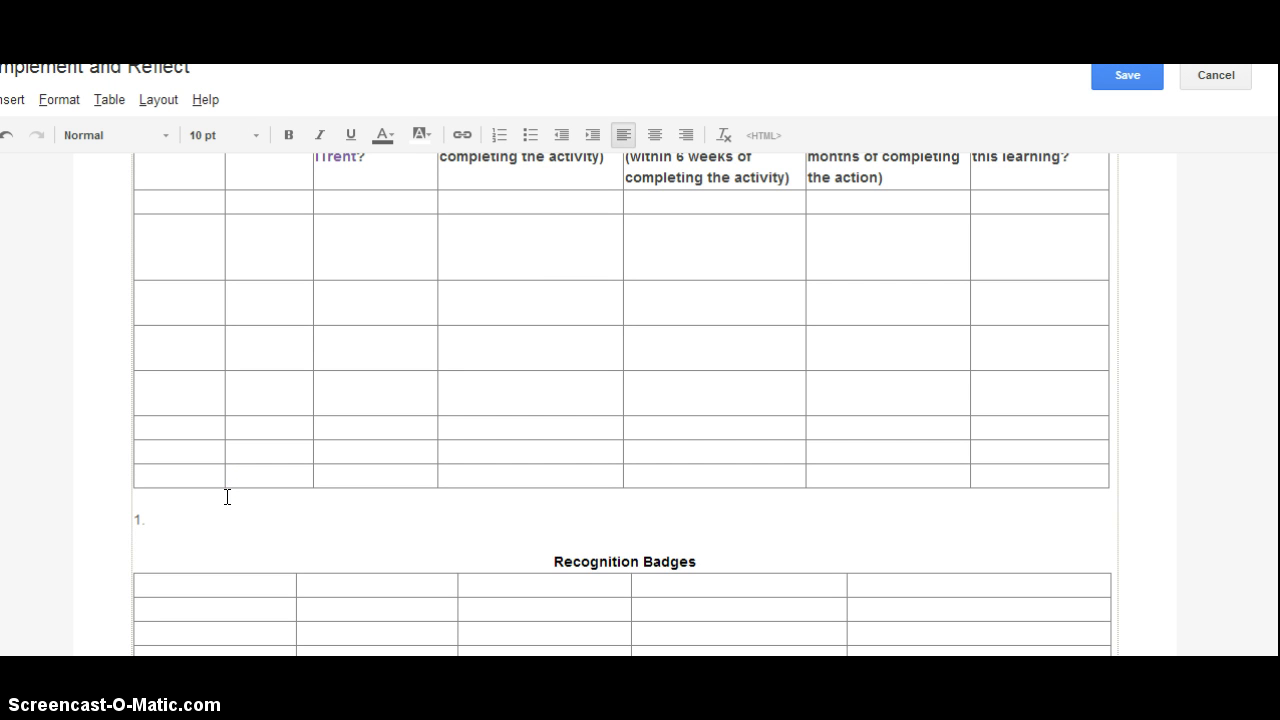
text(2.)
key(Return)
text(3.)
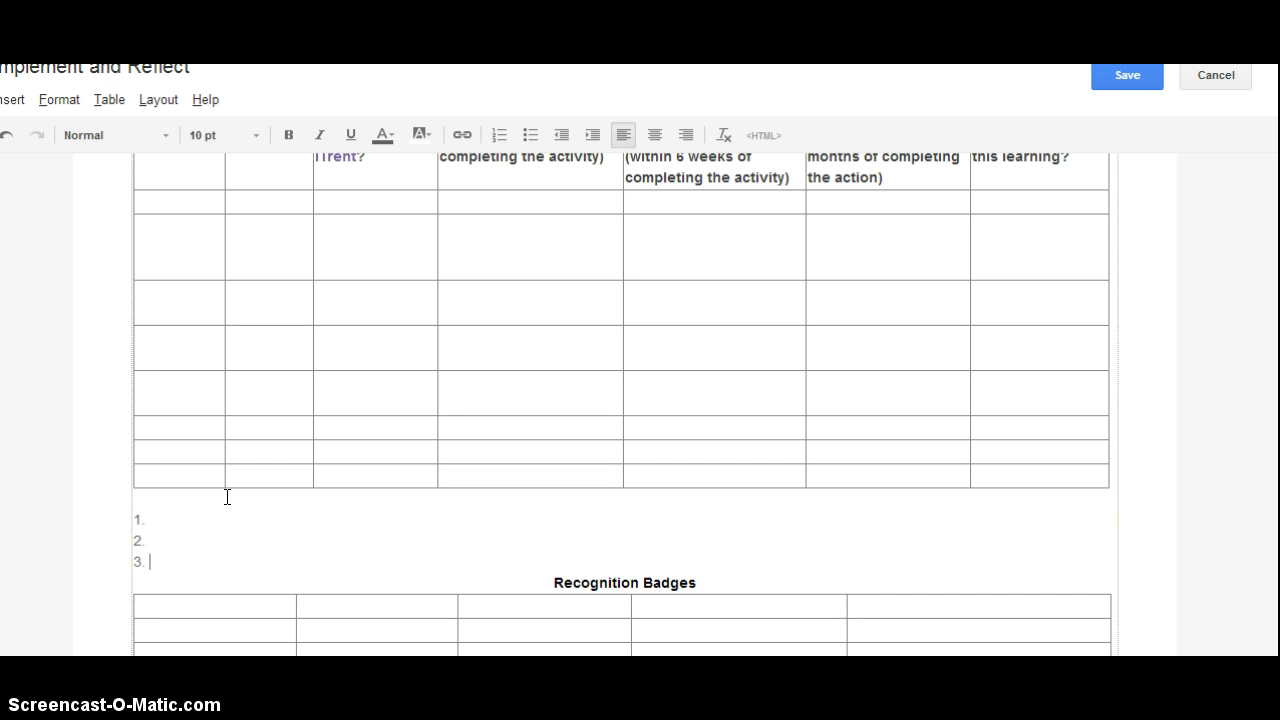
key(Return)
Step: Enter the reference "1." in the first empty row under "How did you use your learning?"
scroll(555, 343, up, 1)
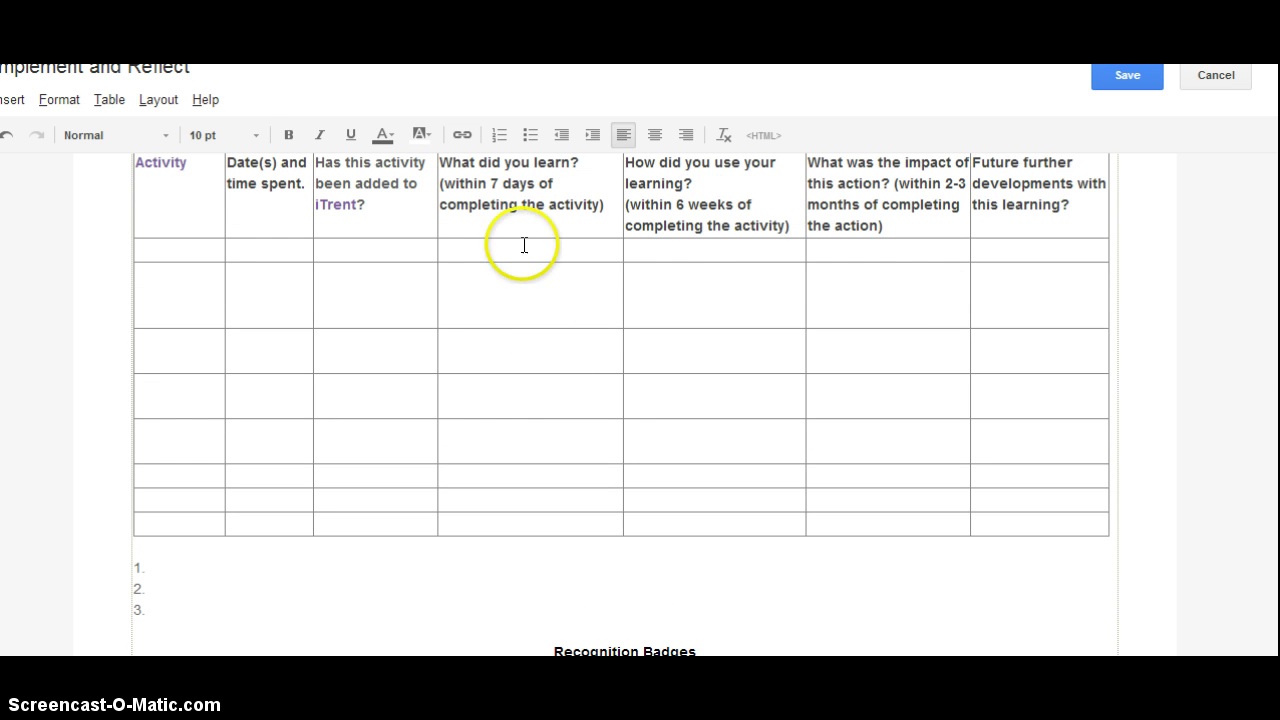
click(720, 256)
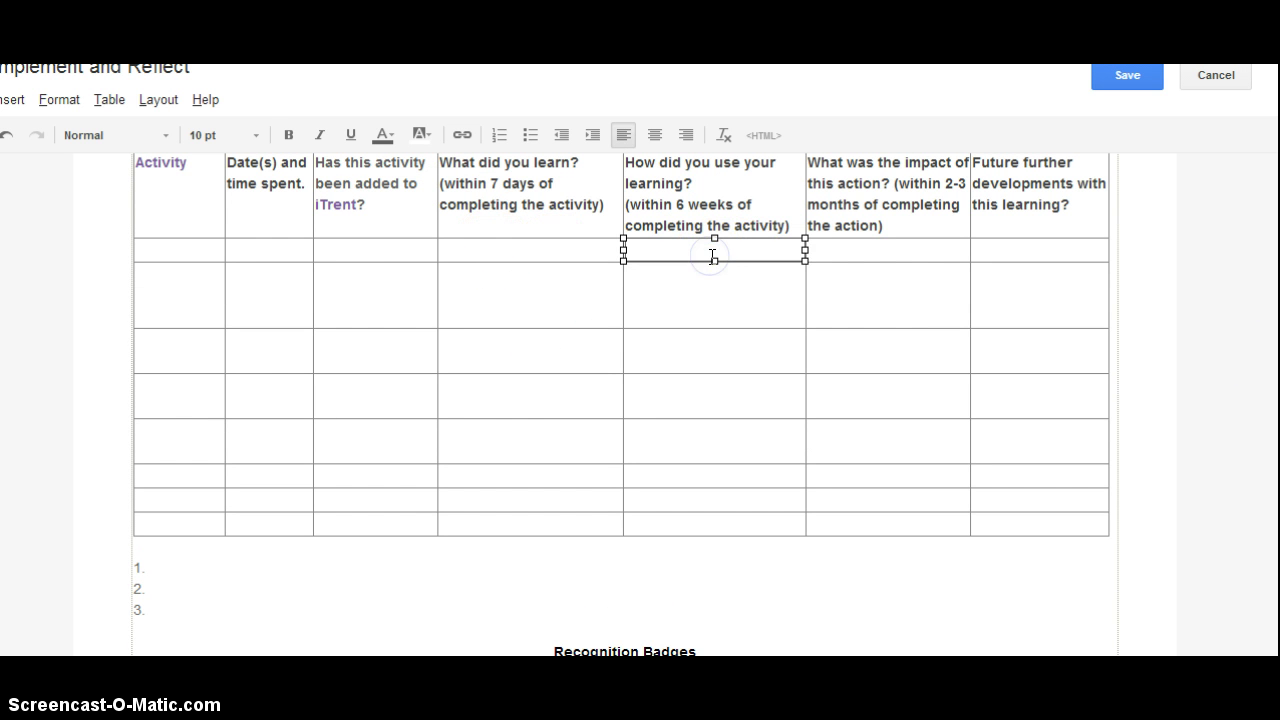
text(1.)
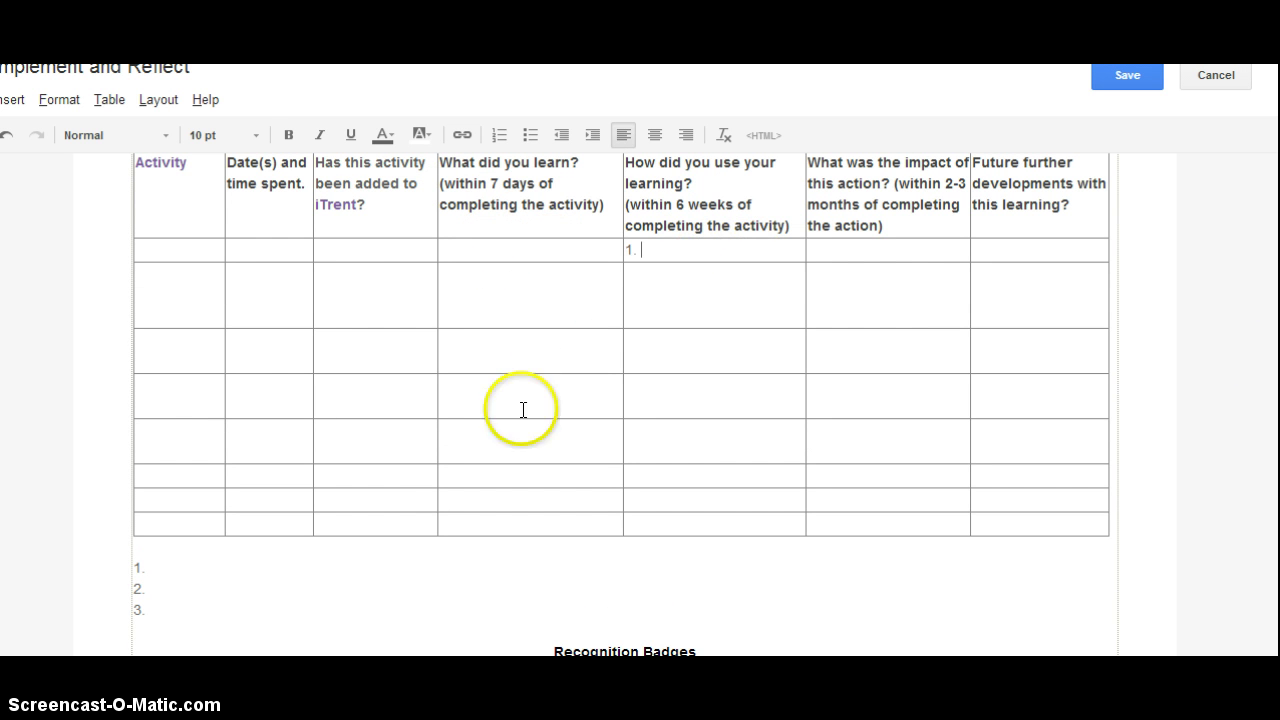
Step: Insert the already uploaded blue "reflect" image at item 1 of the list below the activity table
click(183, 566)
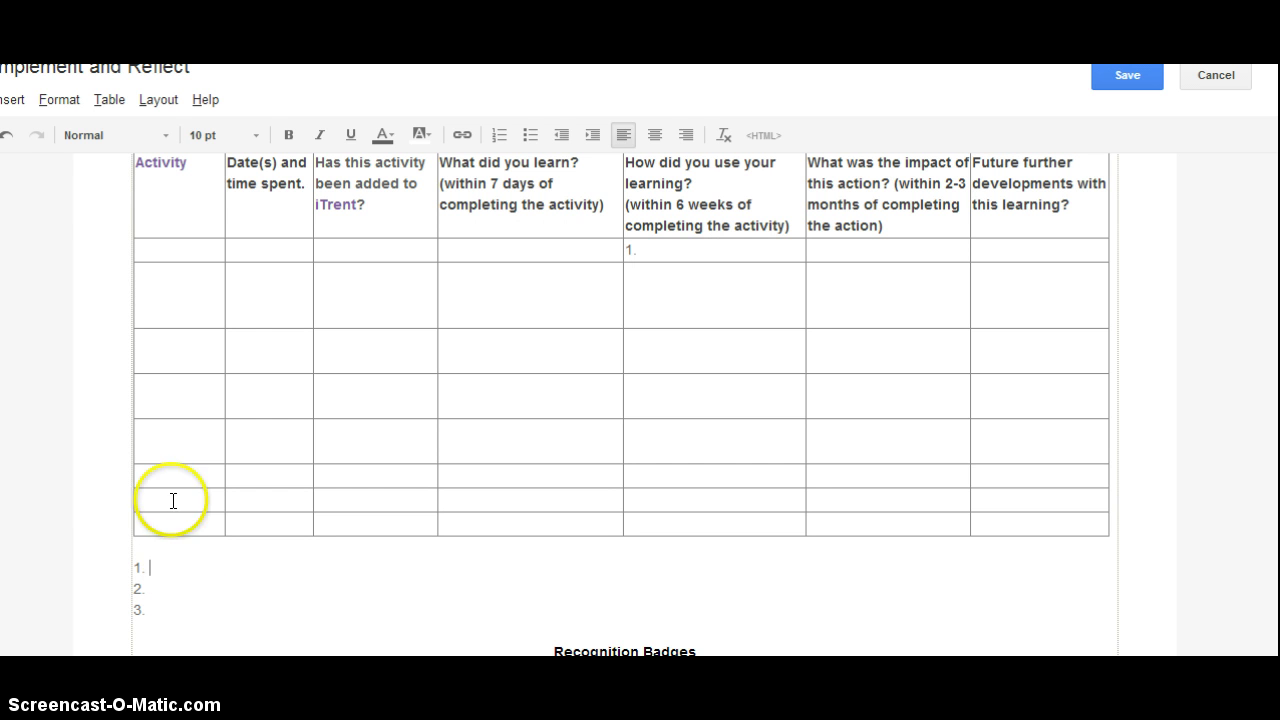
click(634, 134)
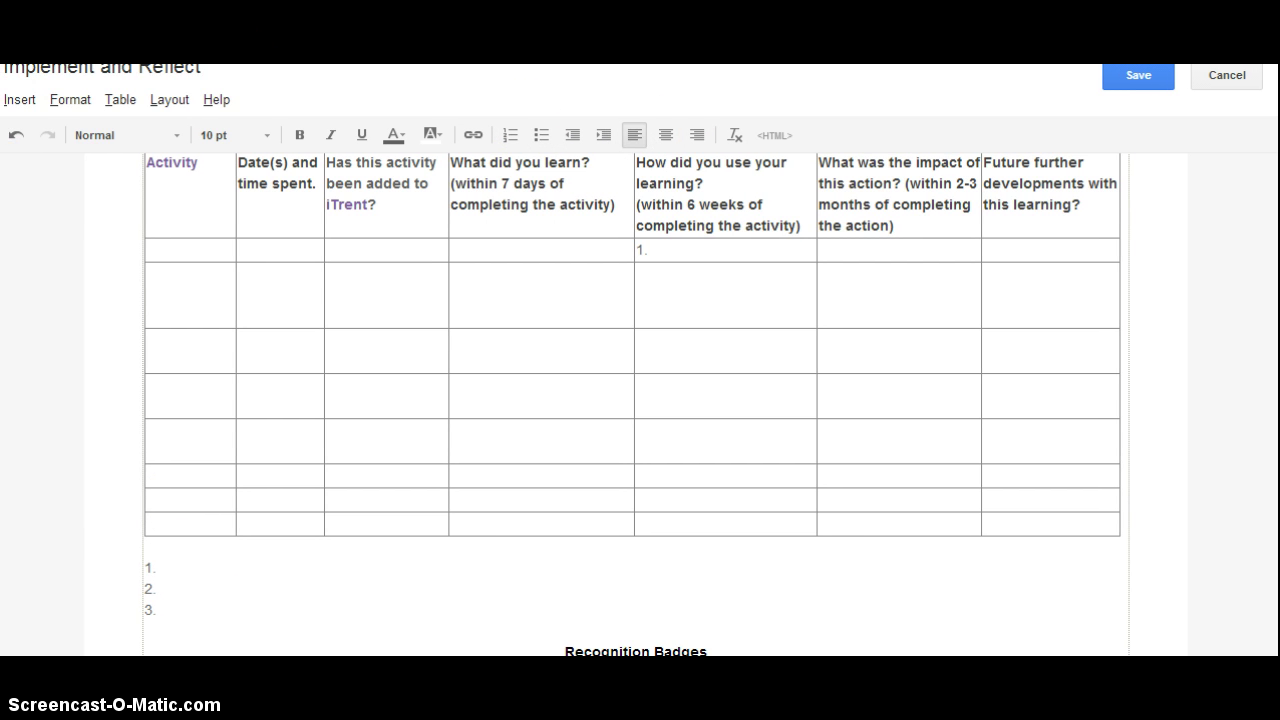
click(16, 100)
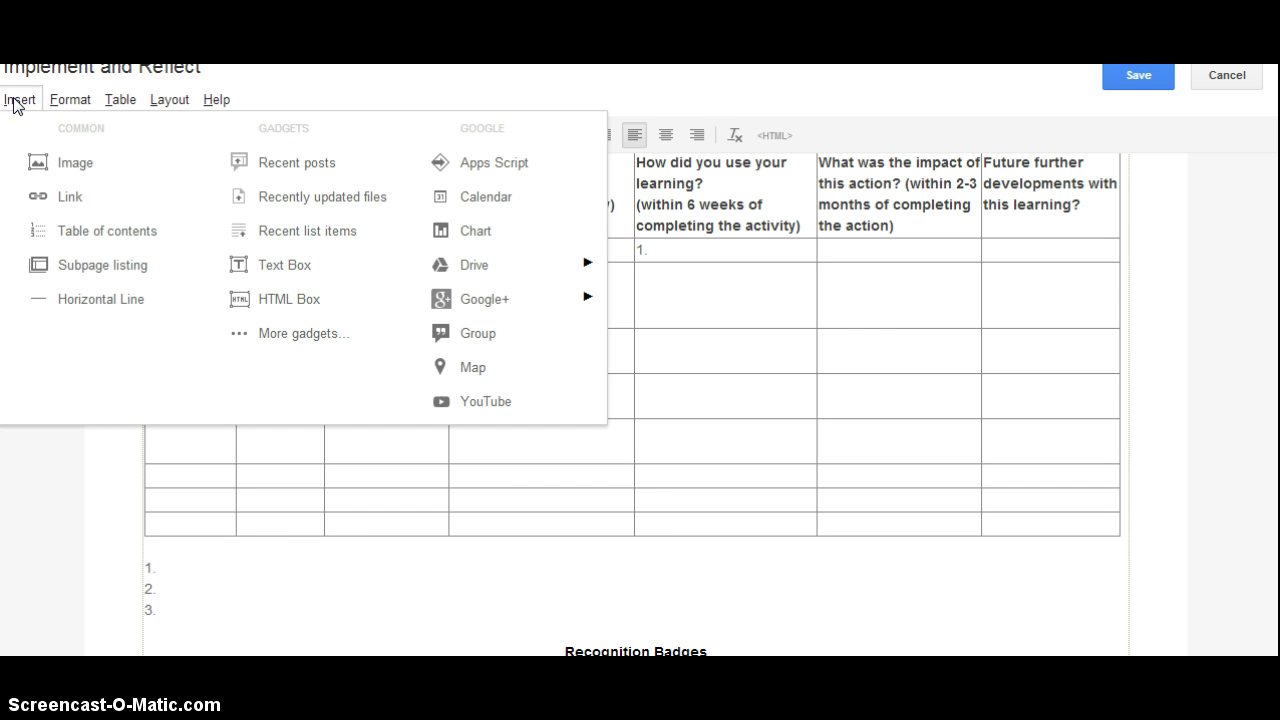
click(84, 172)
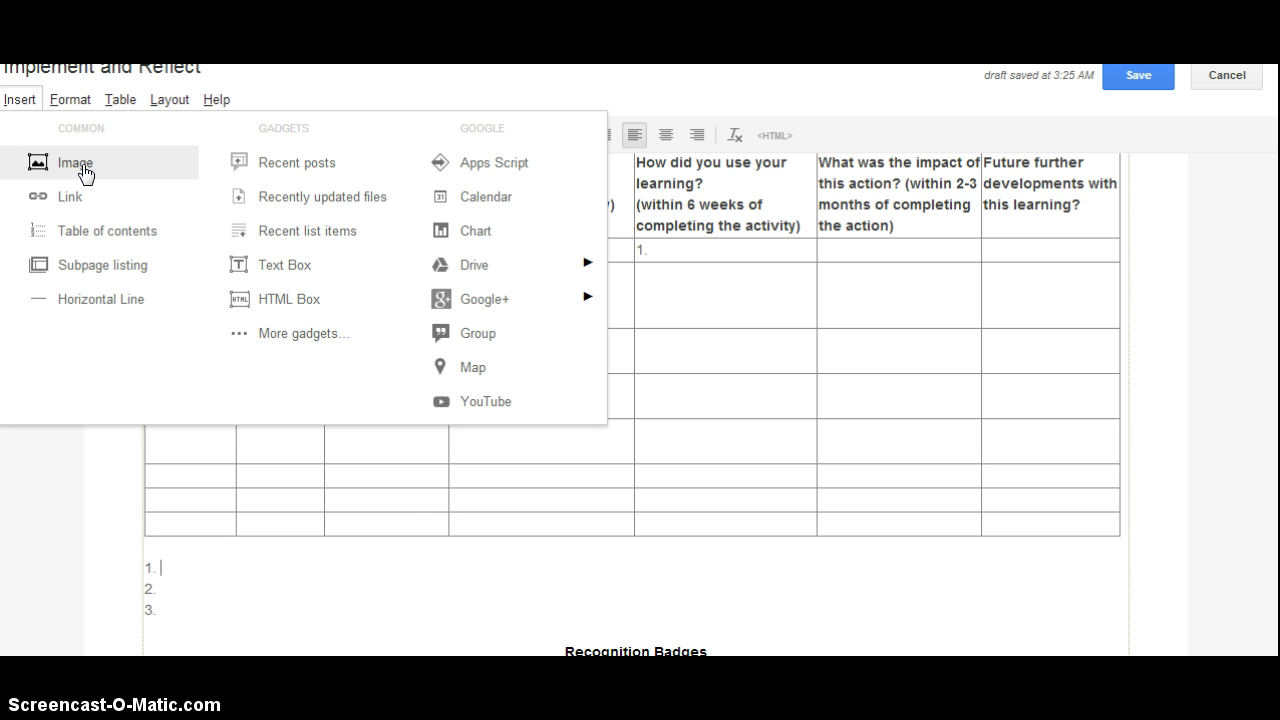
click(85, 165)
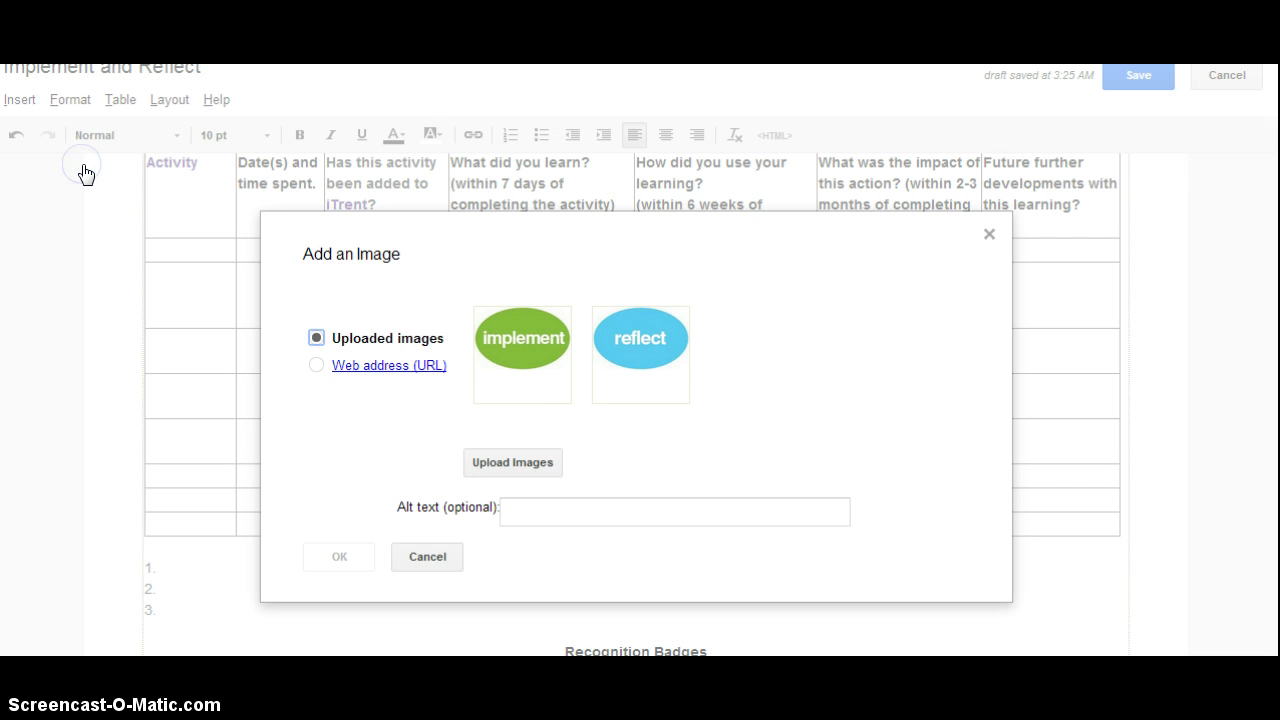
click(546, 497)
click(534, 461)
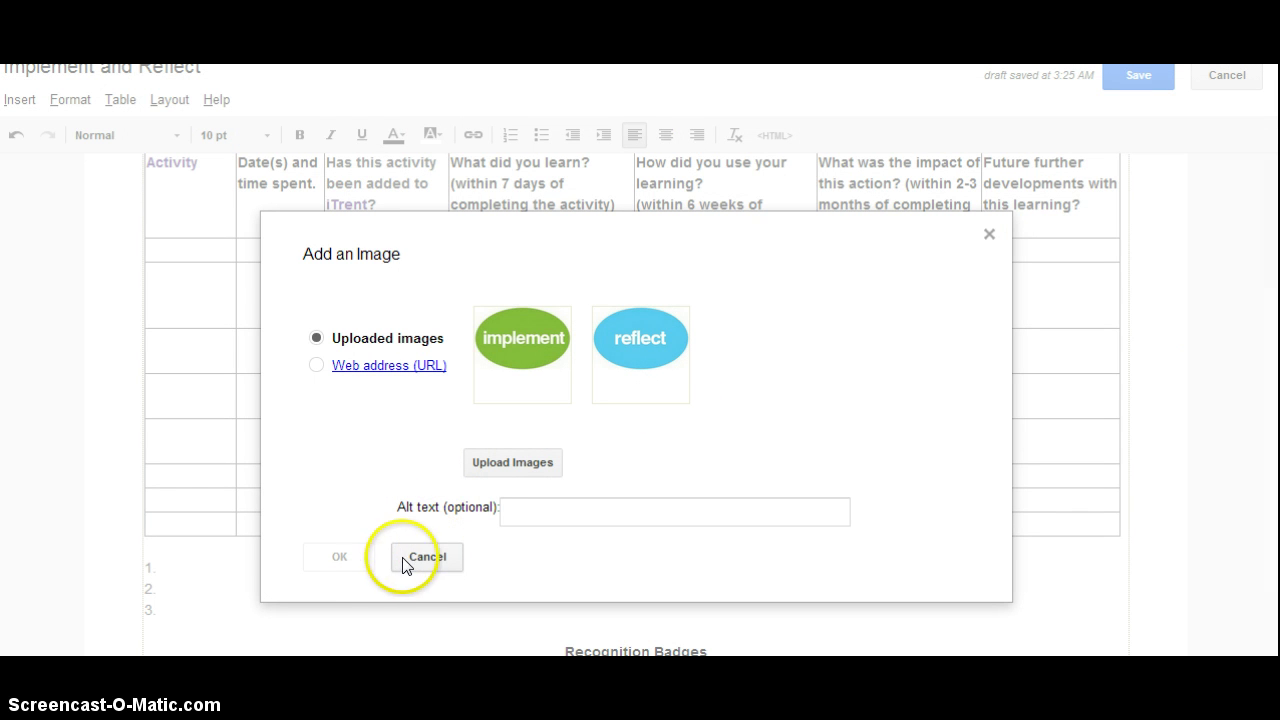
click(515, 470)
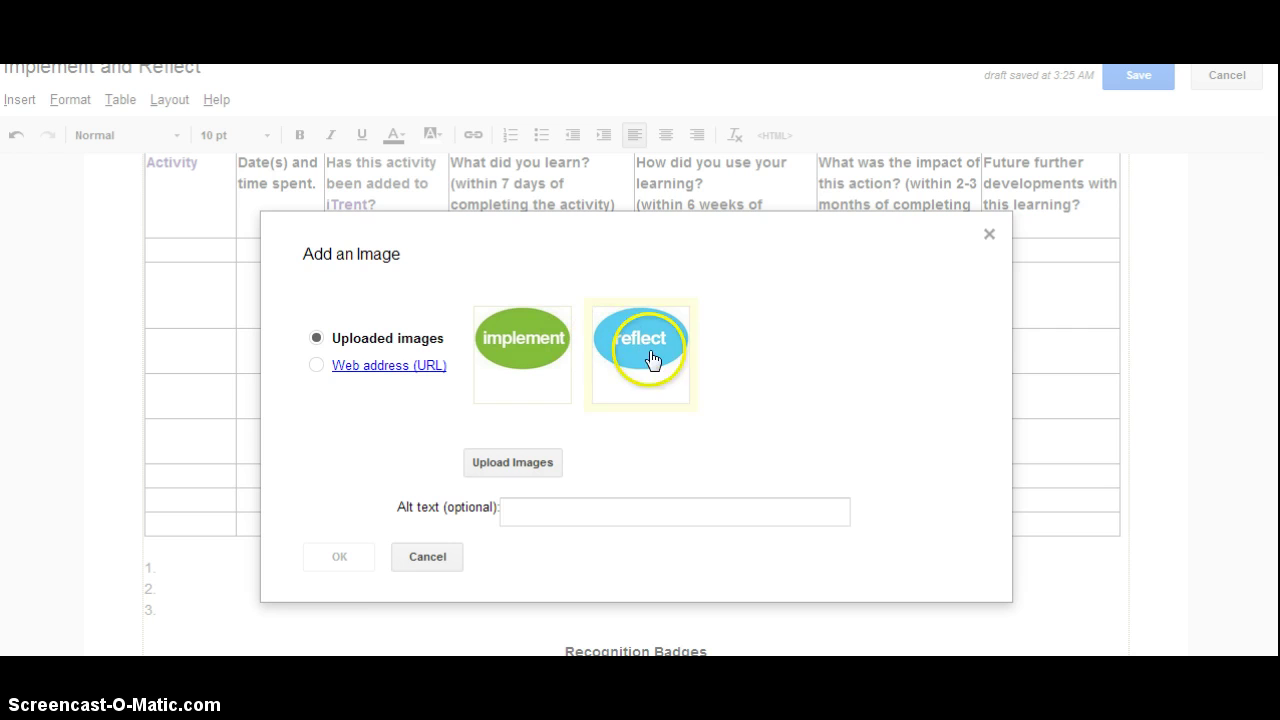
click(645, 348)
click(340, 556)
click(783, 537)
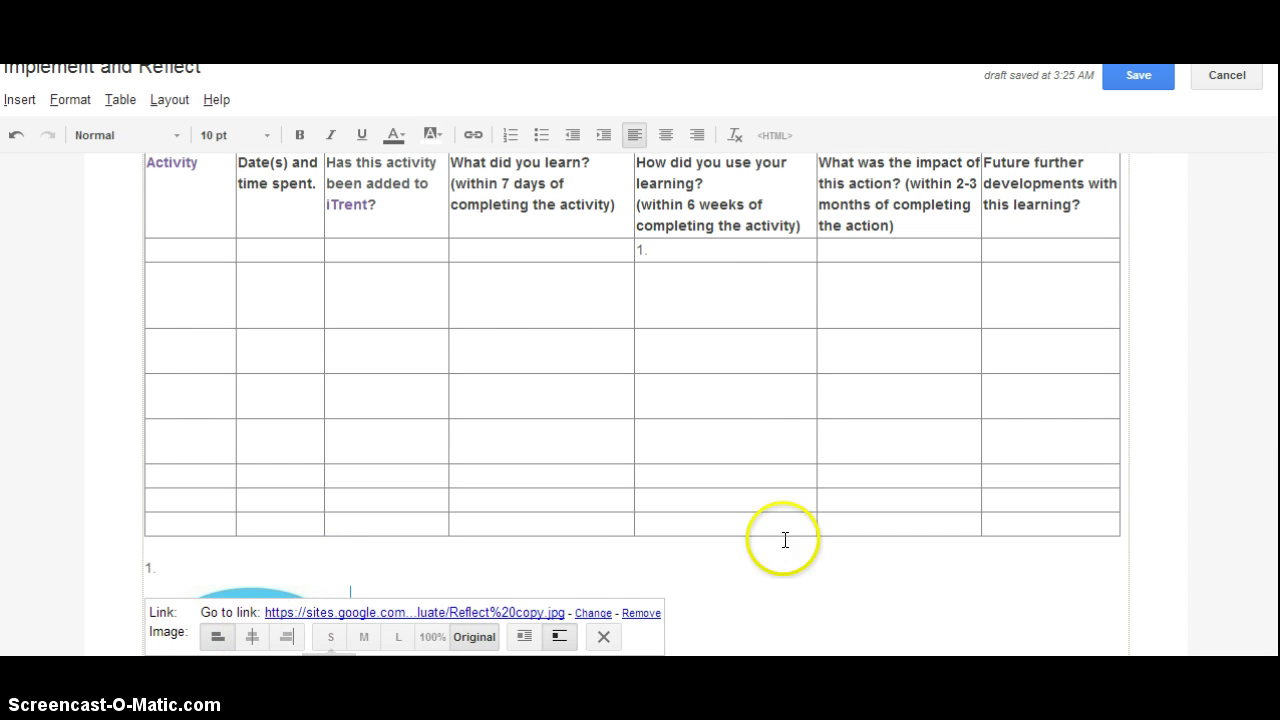
scroll(632, 400, down, 2)
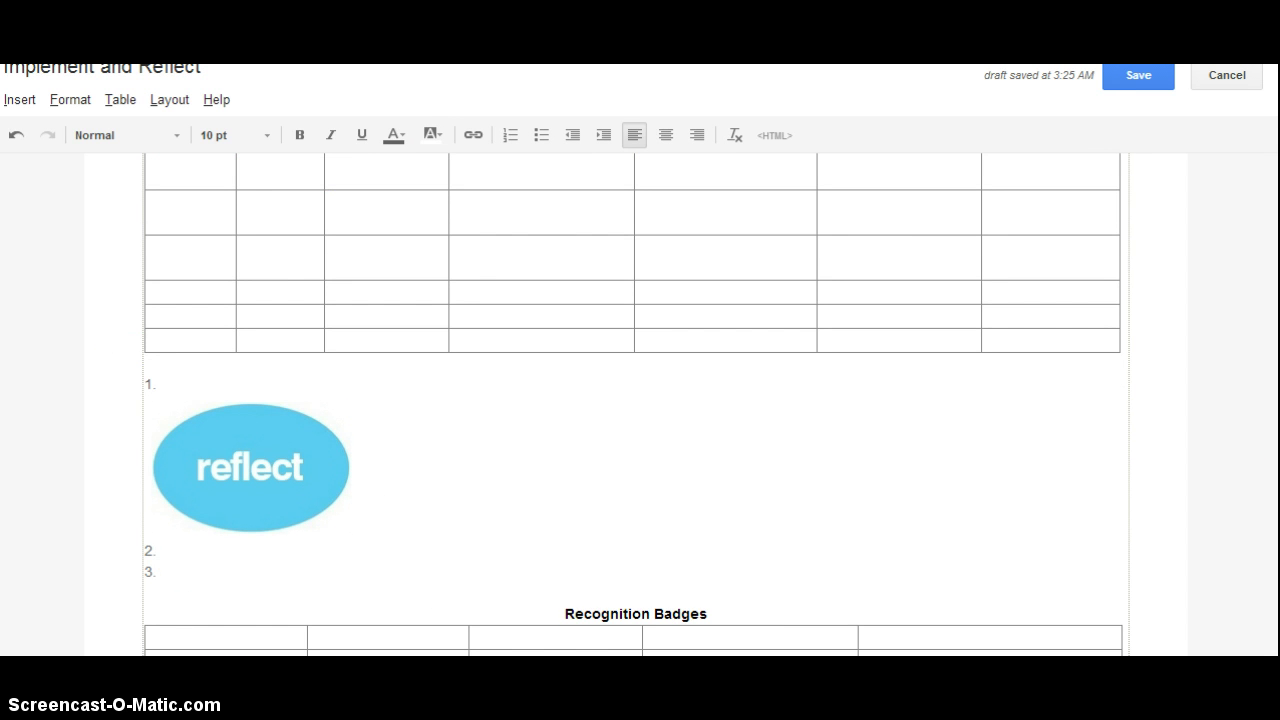
scroll(632, 420, up, 2)
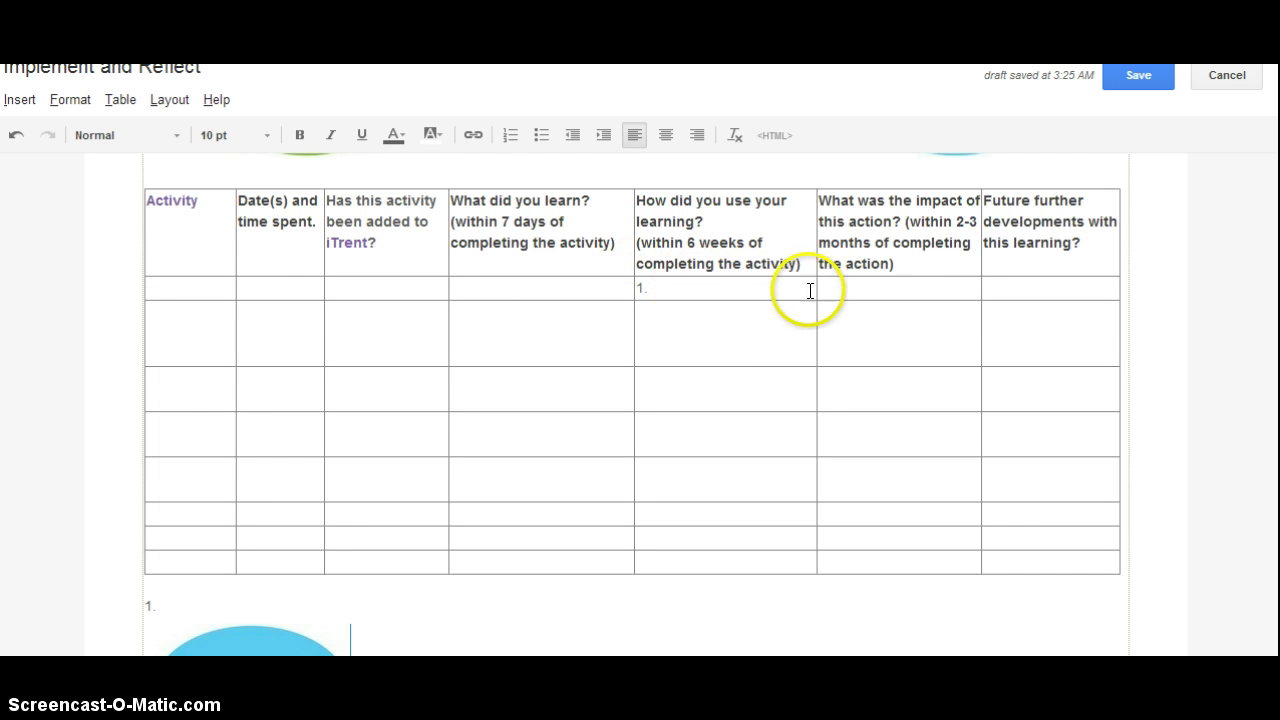
scroll(632, 404, down, 2)
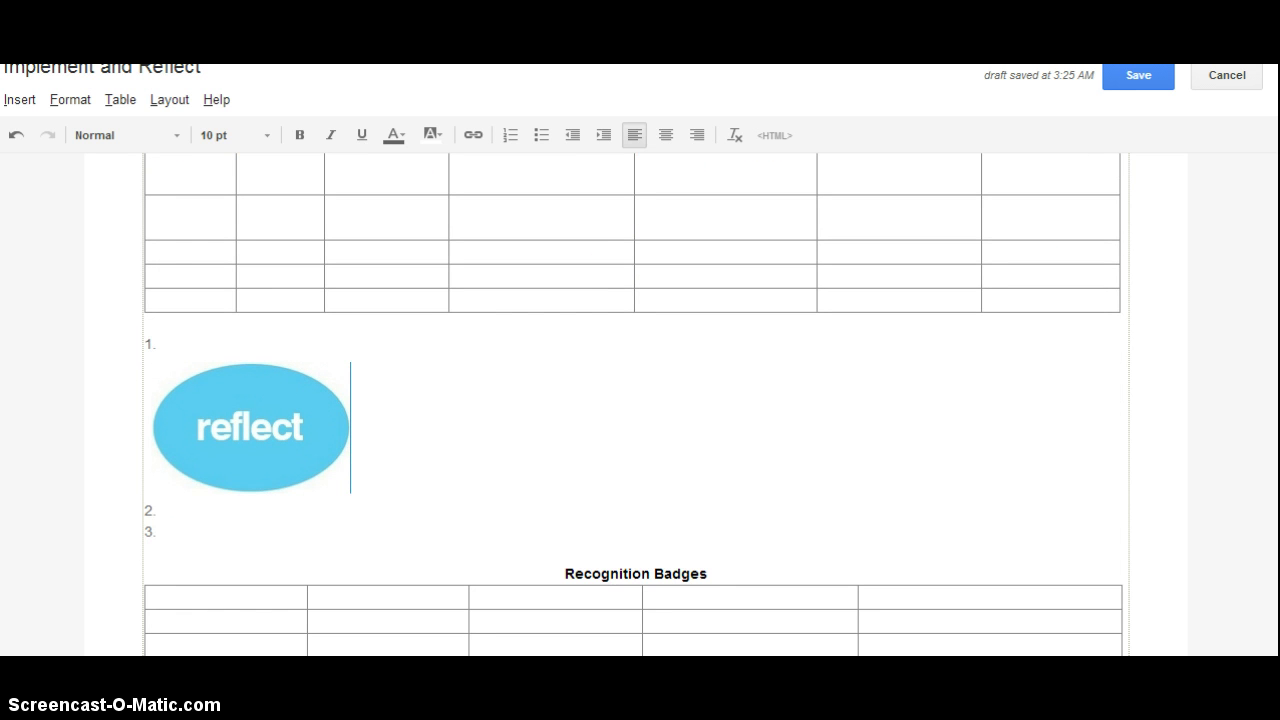
click(170, 512)
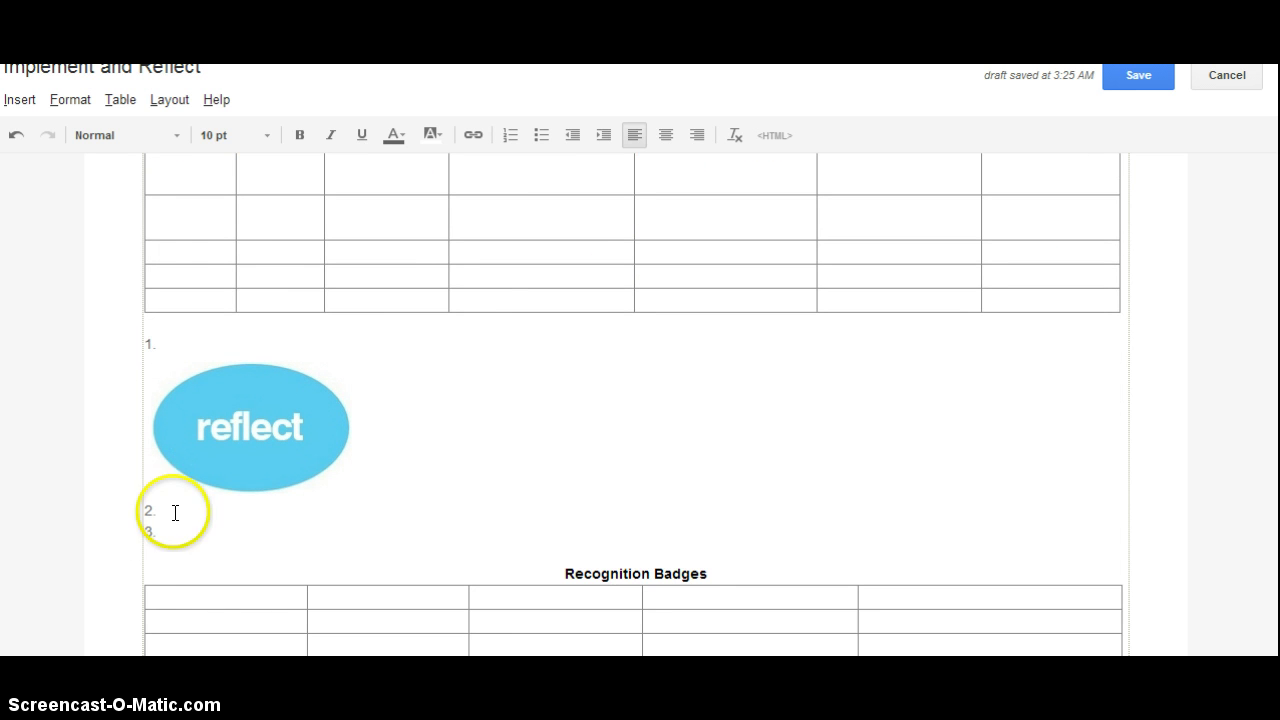
click(22, 101)
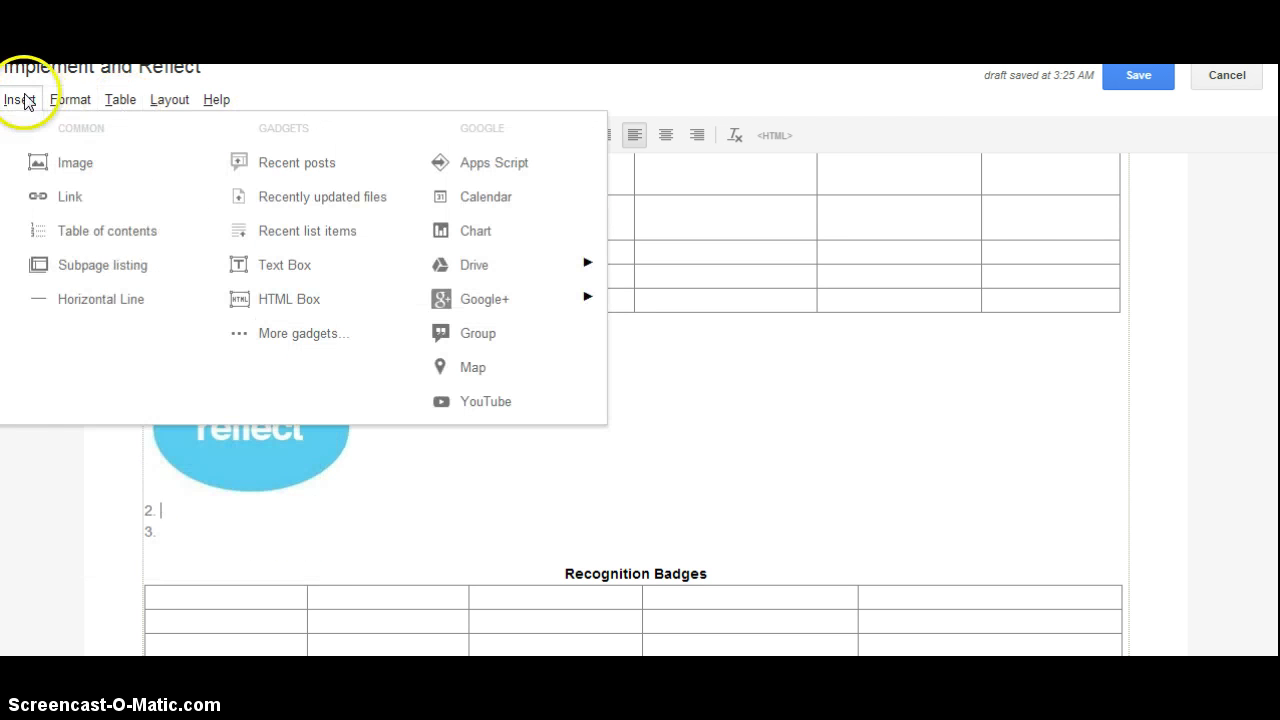
click(487, 403)
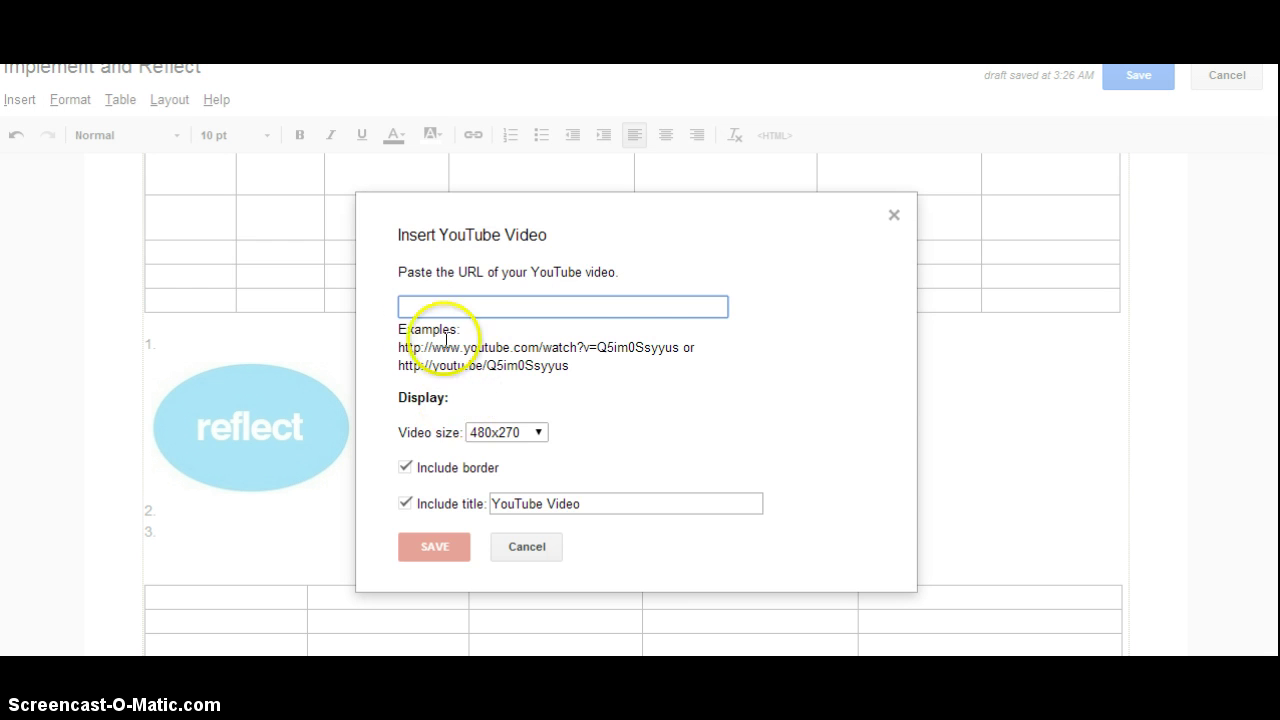
right_click(420, 303)
click(463, 417)
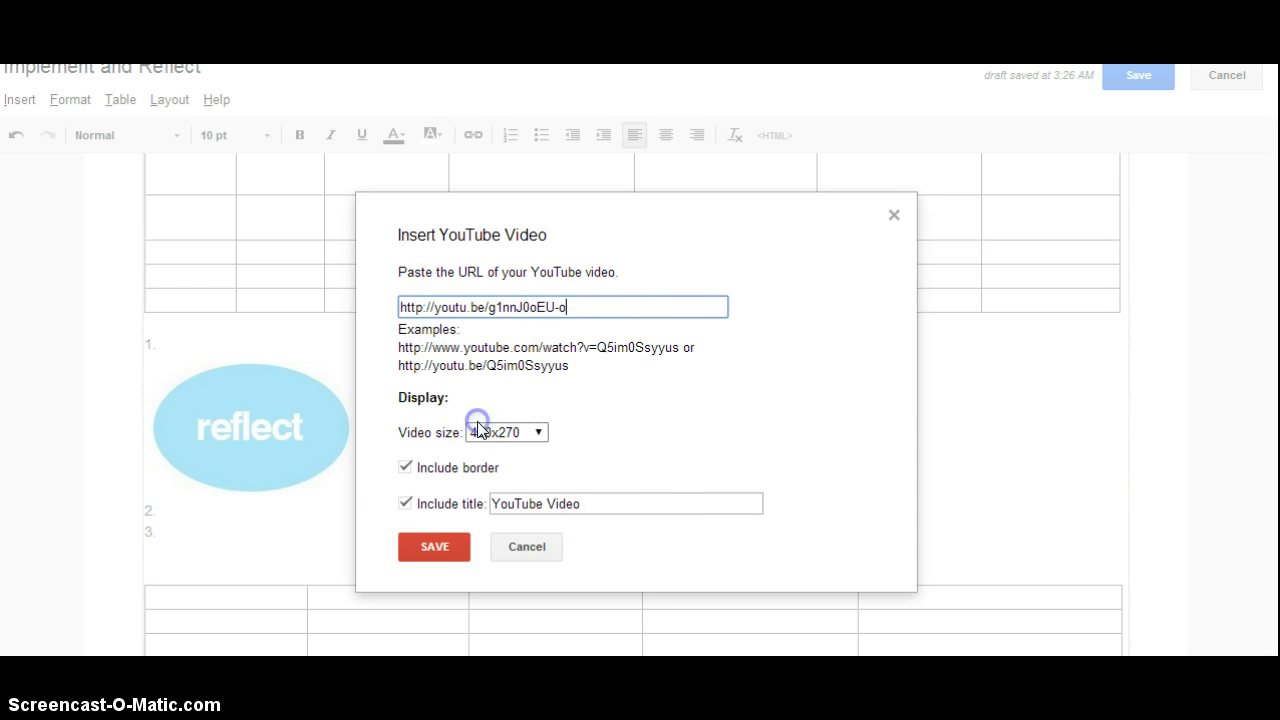
click(414, 465)
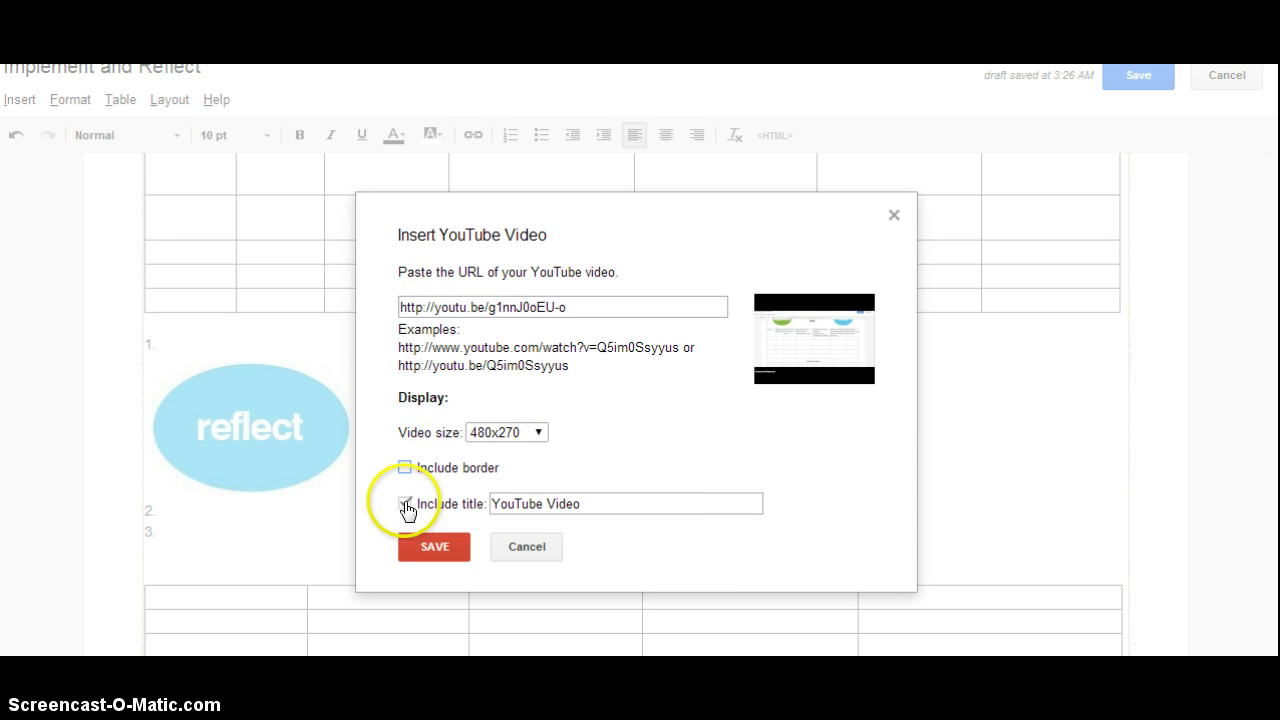
click(405, 503)
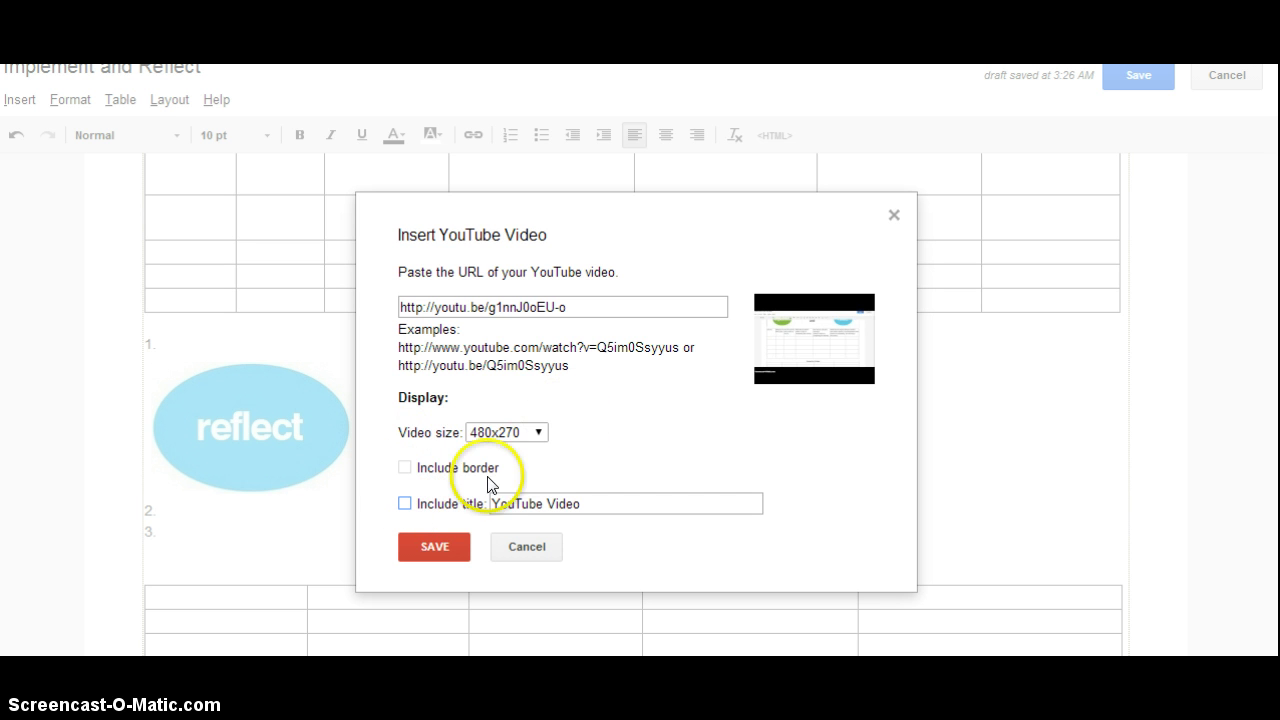
click(457, 536)
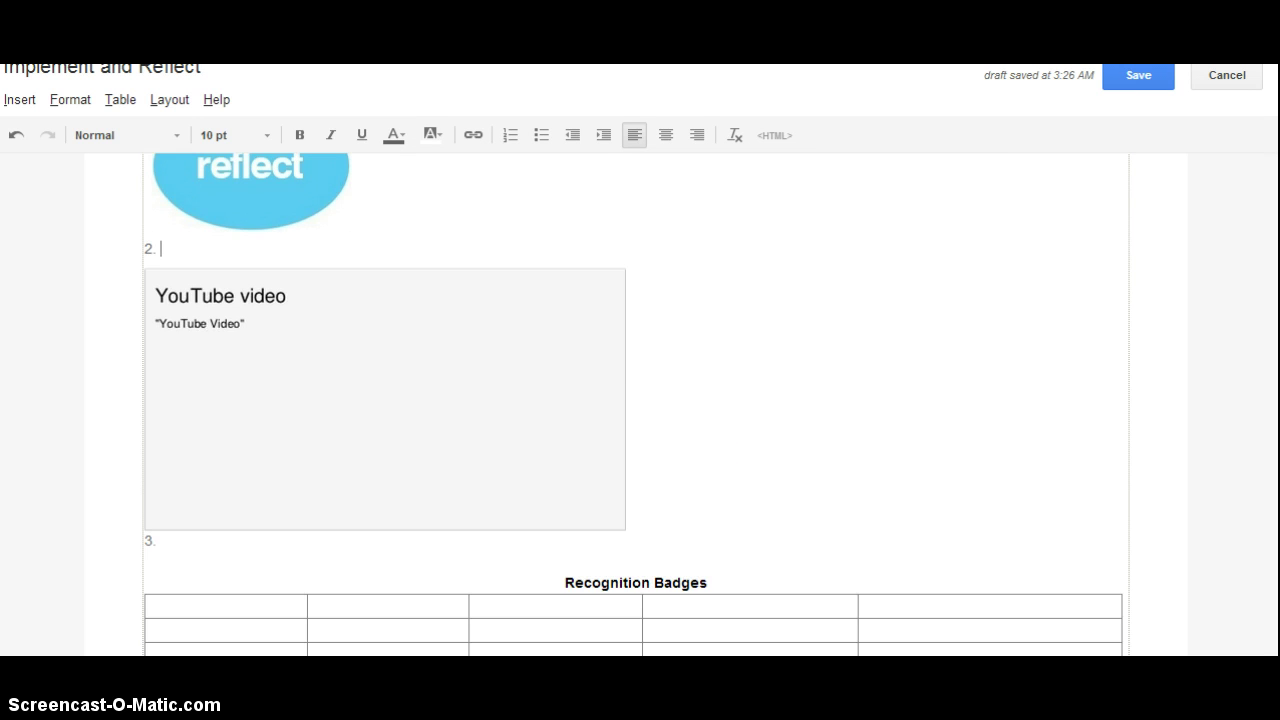
Step: Enter the reference "2." in the third empty row under "What did you learn?"
scroll(633, 404, up, 5)
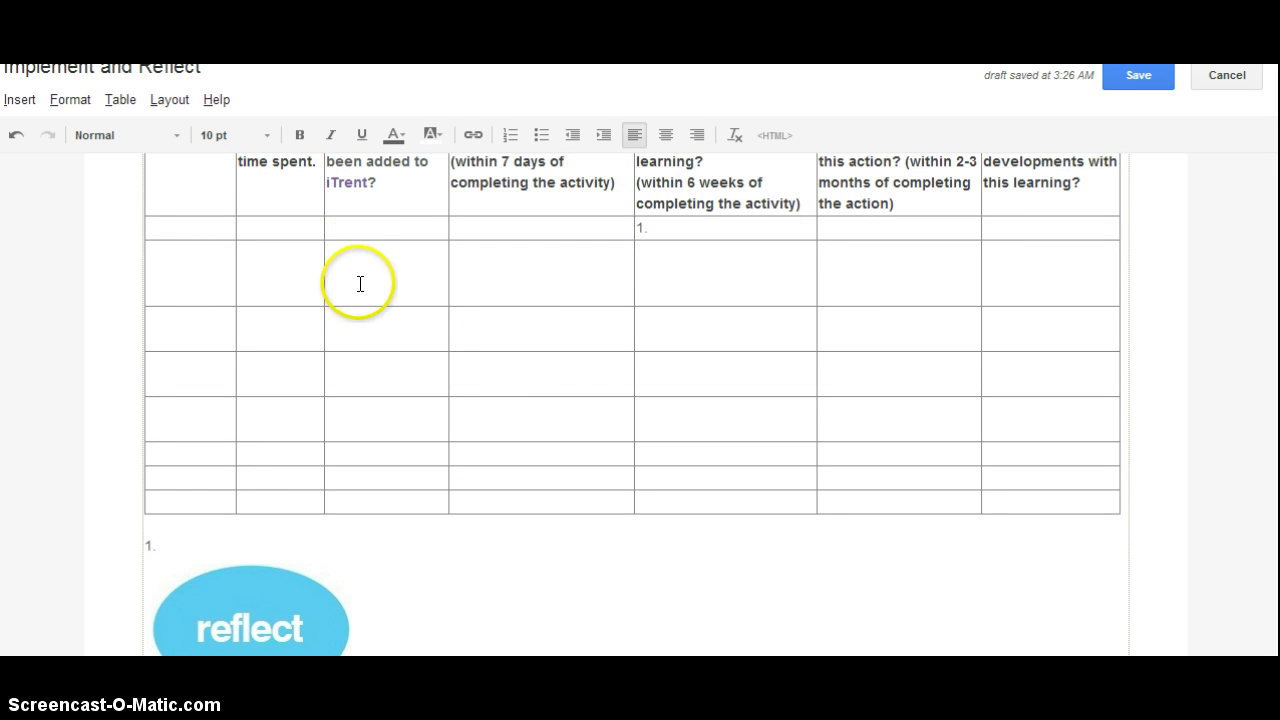
click(483, 316)
text(2.)
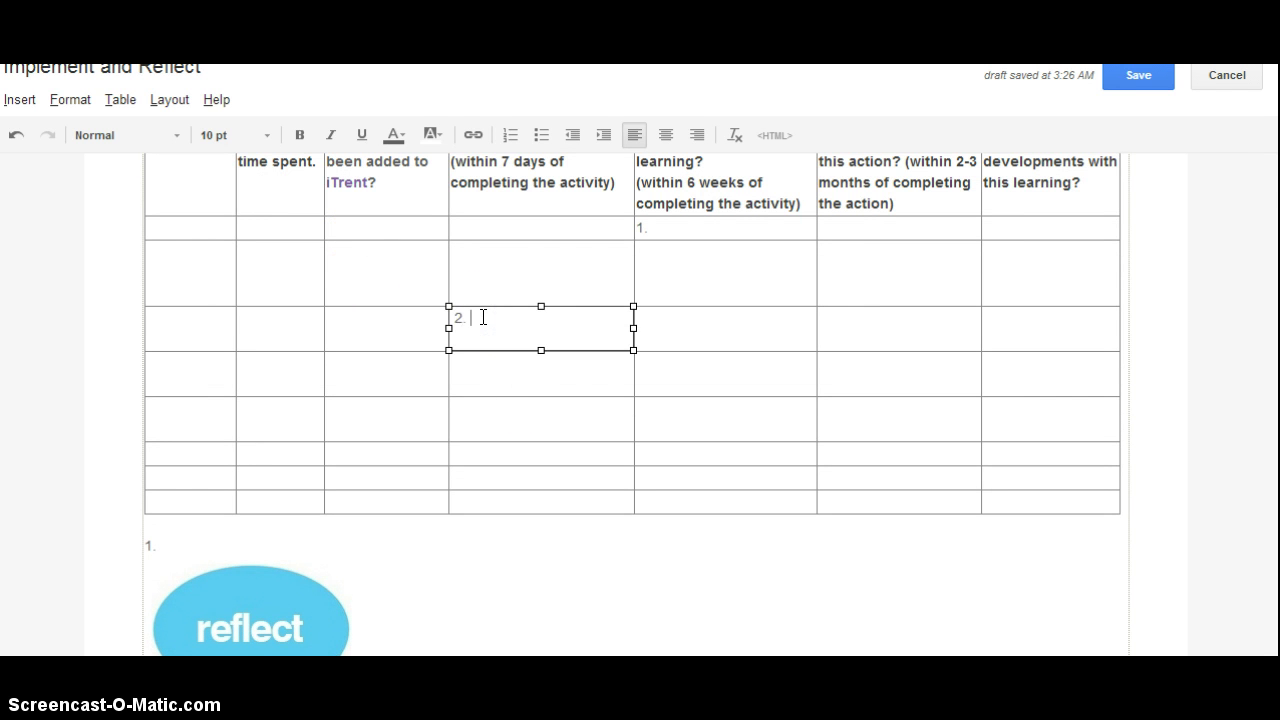
Step: Choose the Google Drive document "Where to find everyone" for insertion at item 3 of the list
scroll(1258, 157, down, 1)
scroll(451, 430, down, 4)
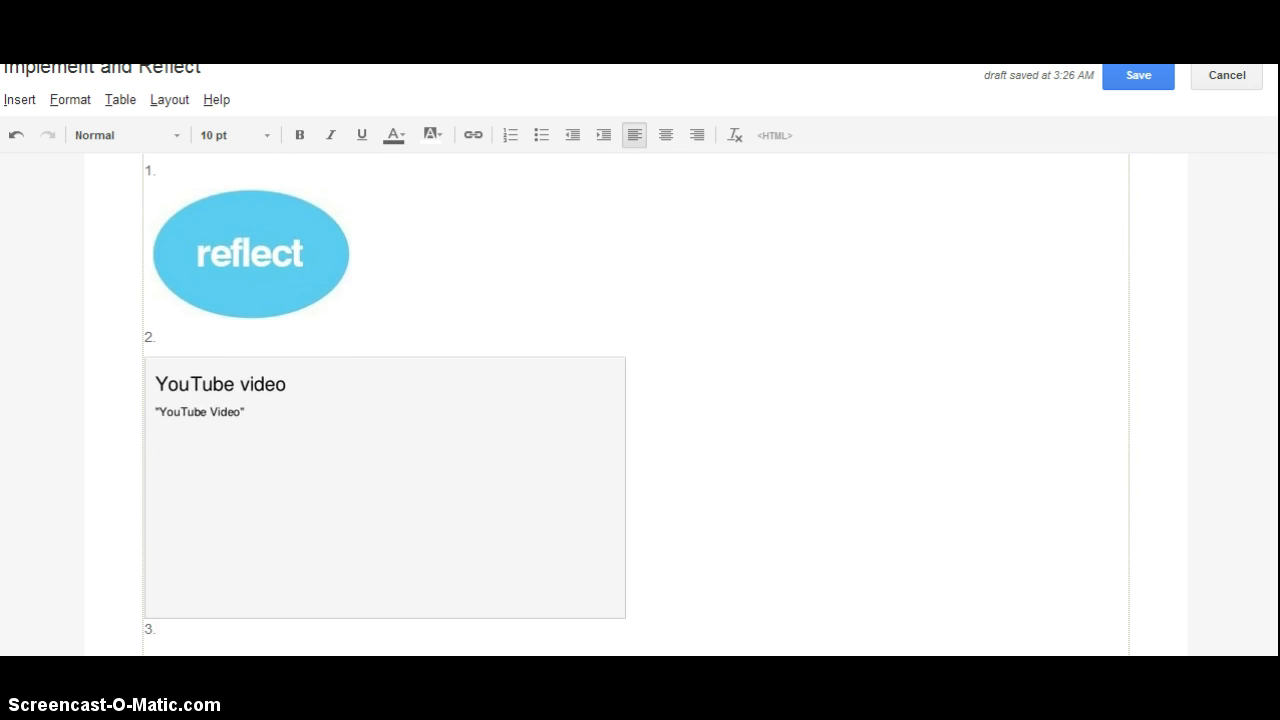
click(184, 487)
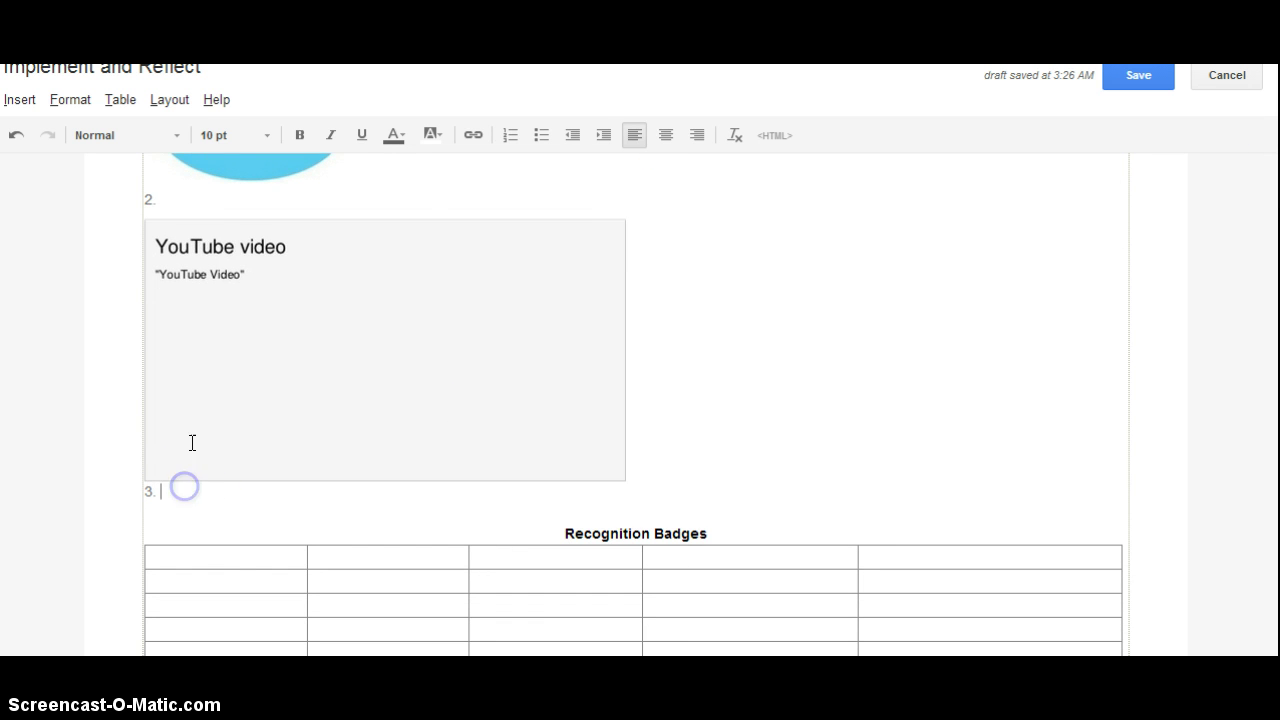
click(21, 100)
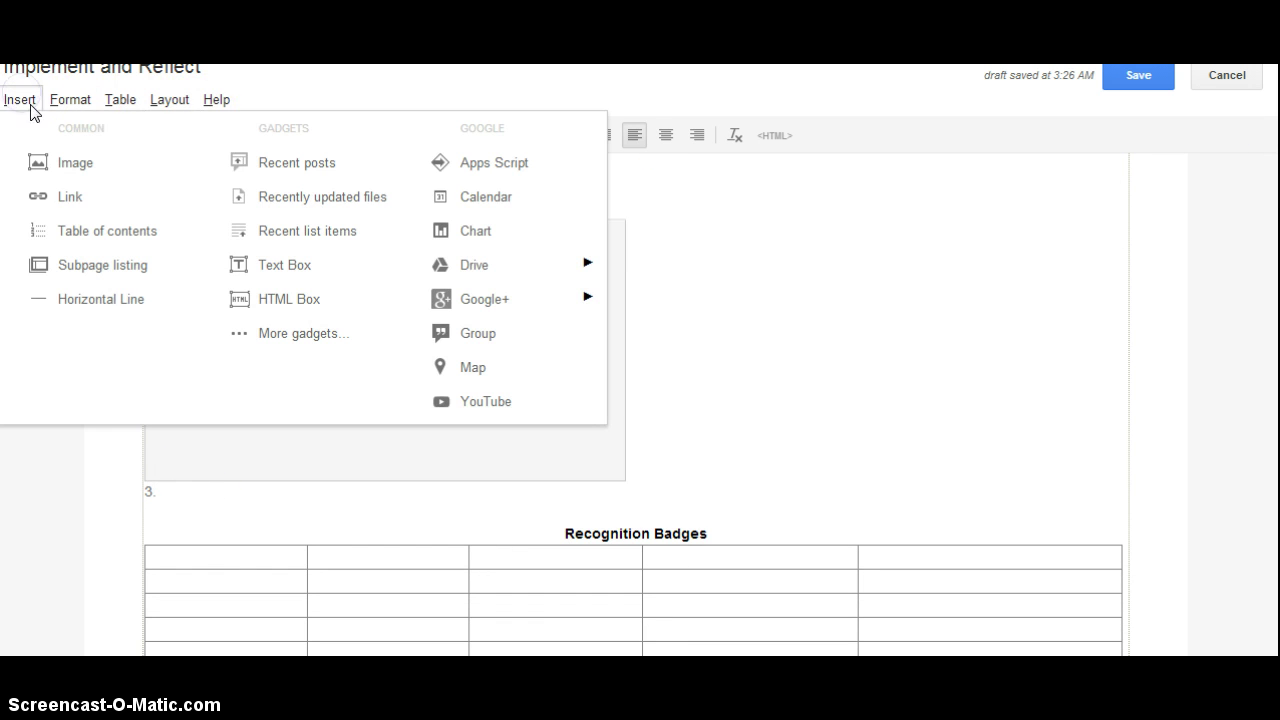
mouse_move(488, 262)
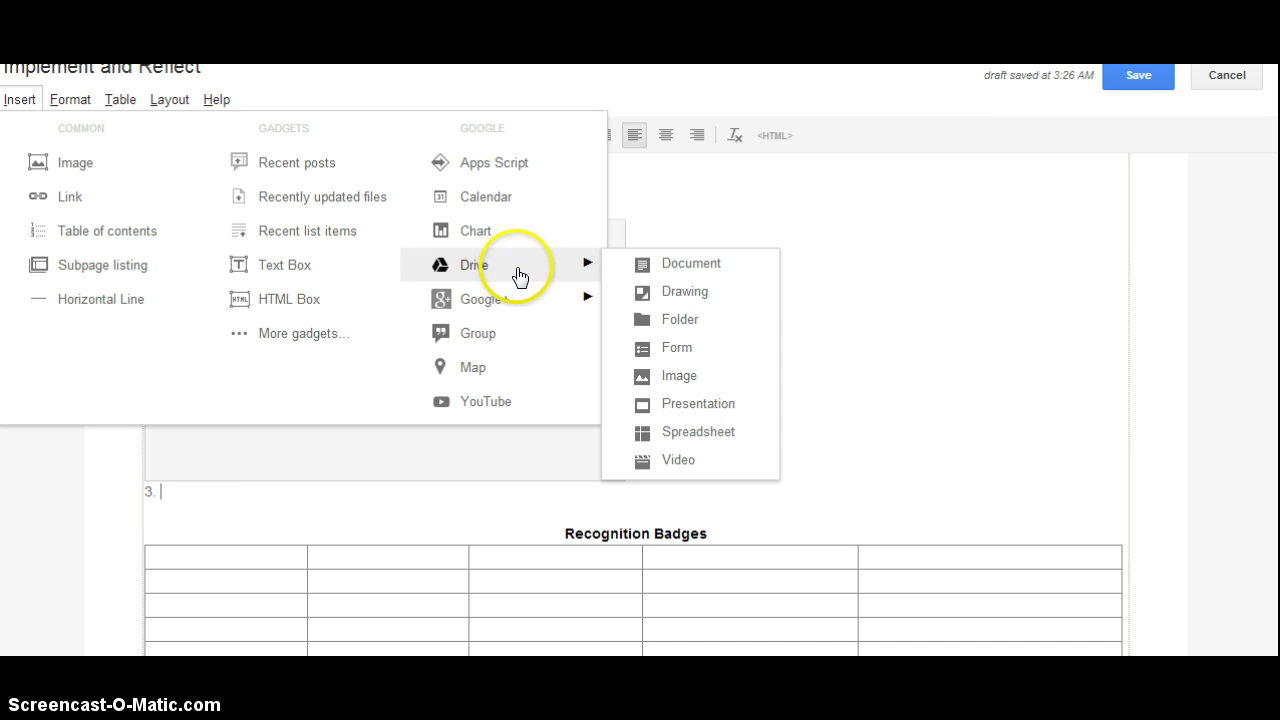
click(689, 275)
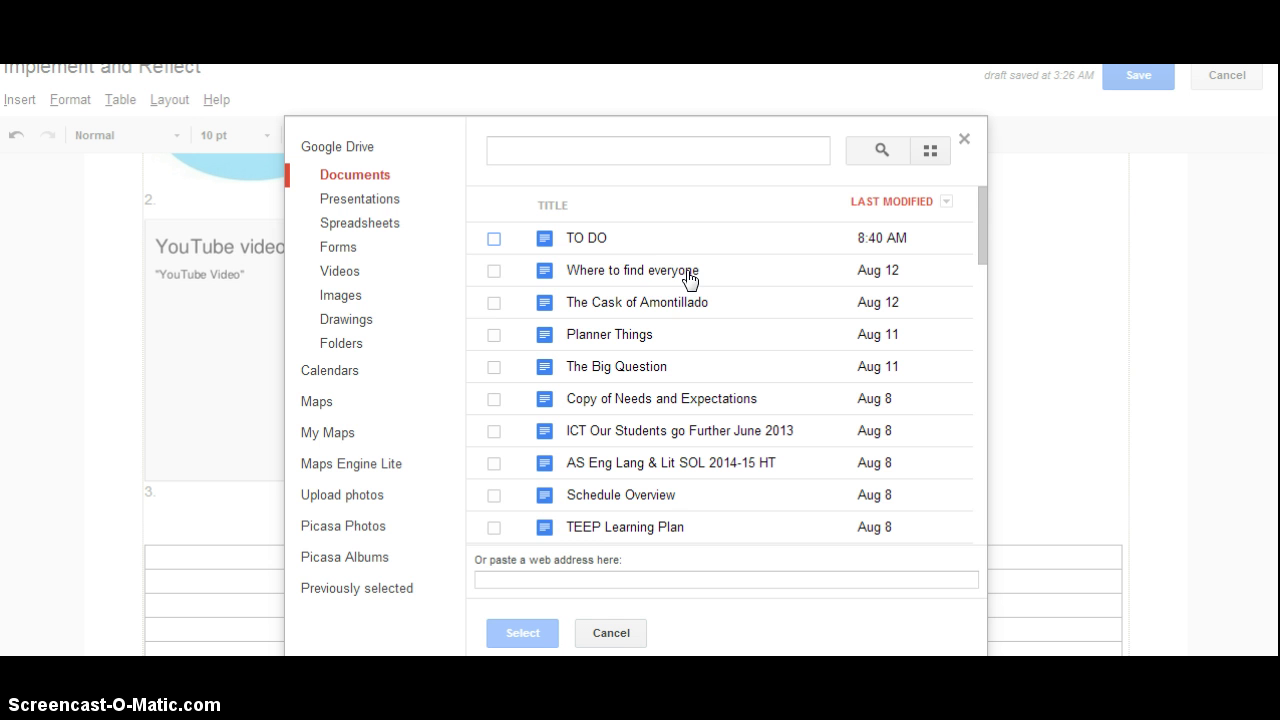
click(493, 271)
click(527, 633)
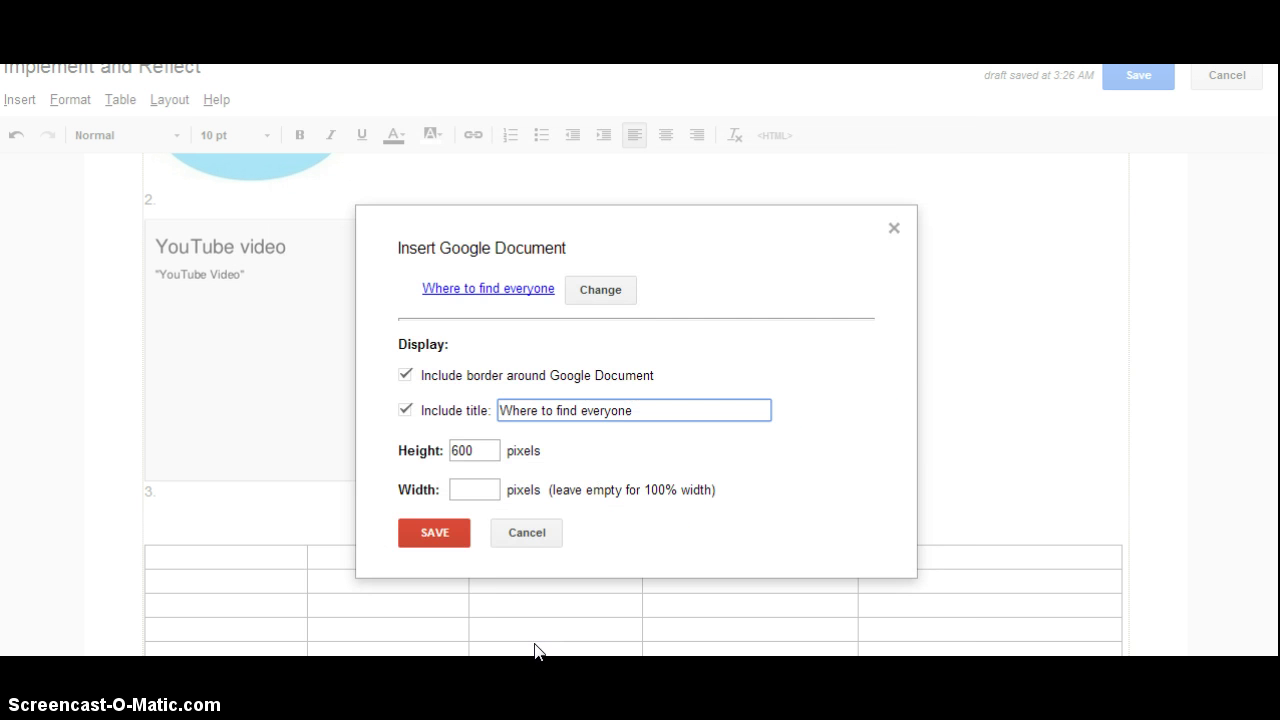
Step: Set the embedded document's height to 300 pixels and place it on the page
click(488, 448)
drag(488, 448, 429, 423)
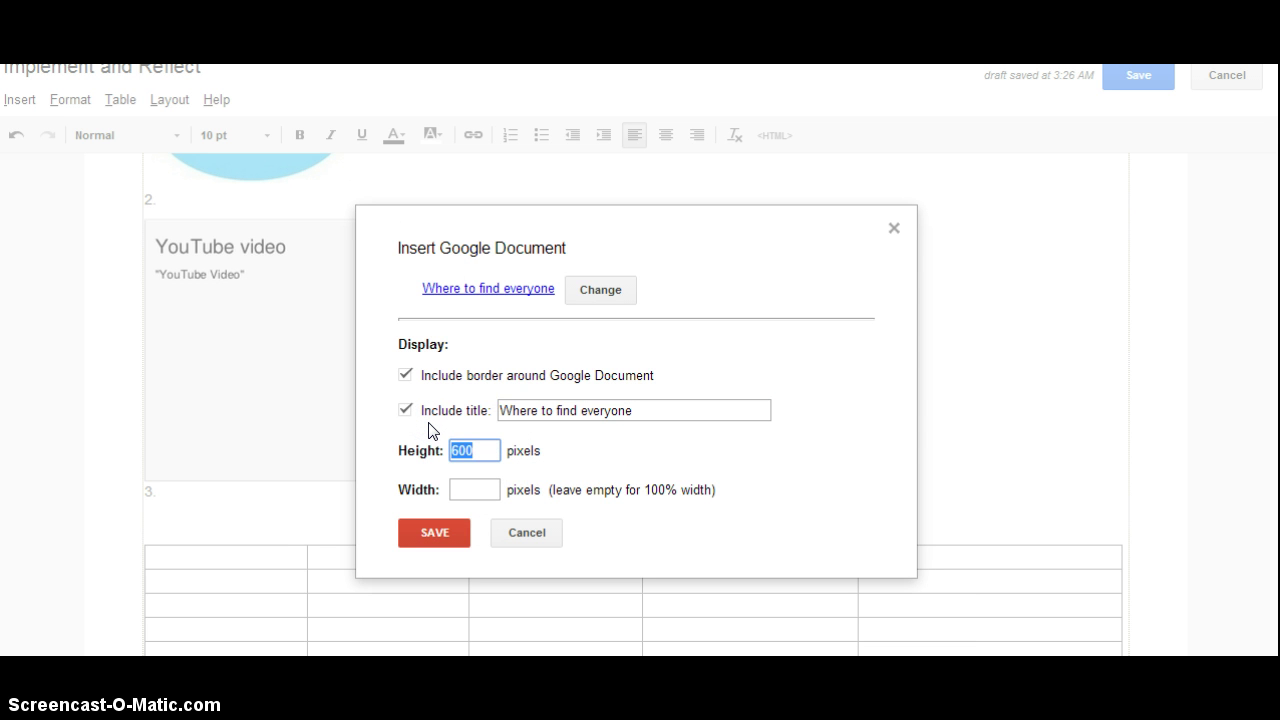
text(300)
click(434, 533)
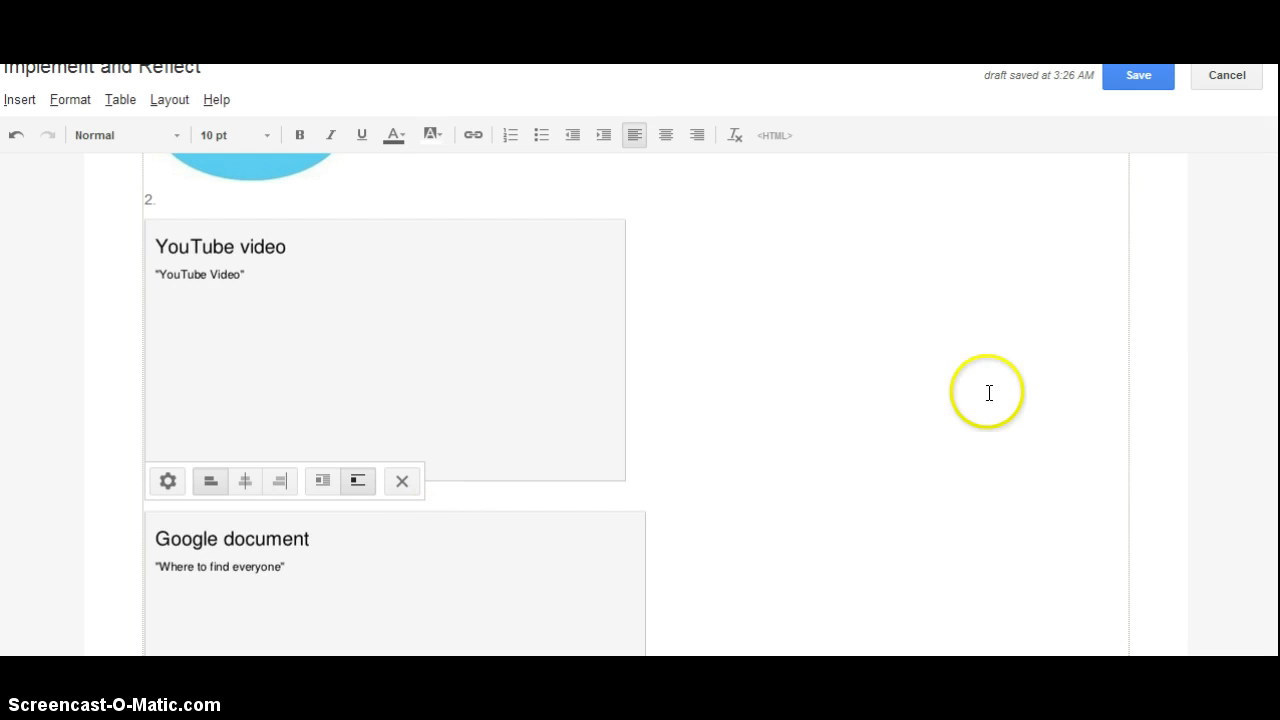
scroll(612, 479, down, 3)
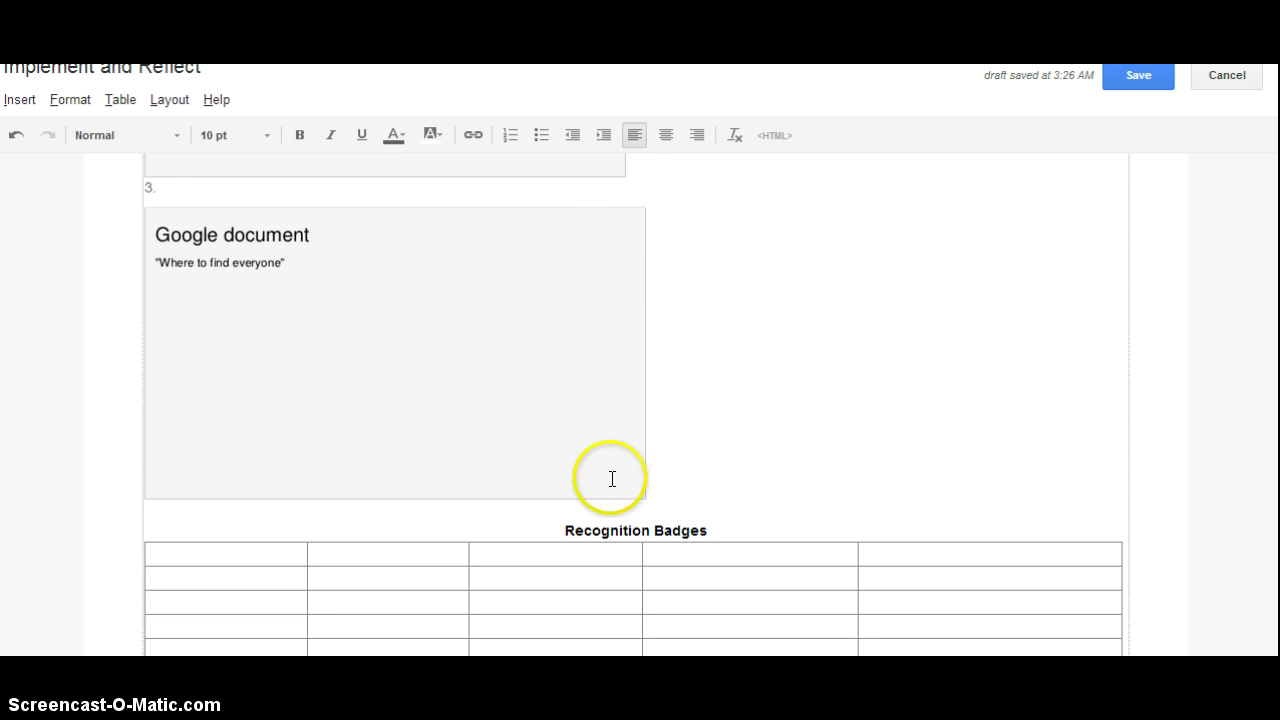
Step: Delete the embedded Google document "Where to find everyone" from item 3 of the list
click(343, 334)
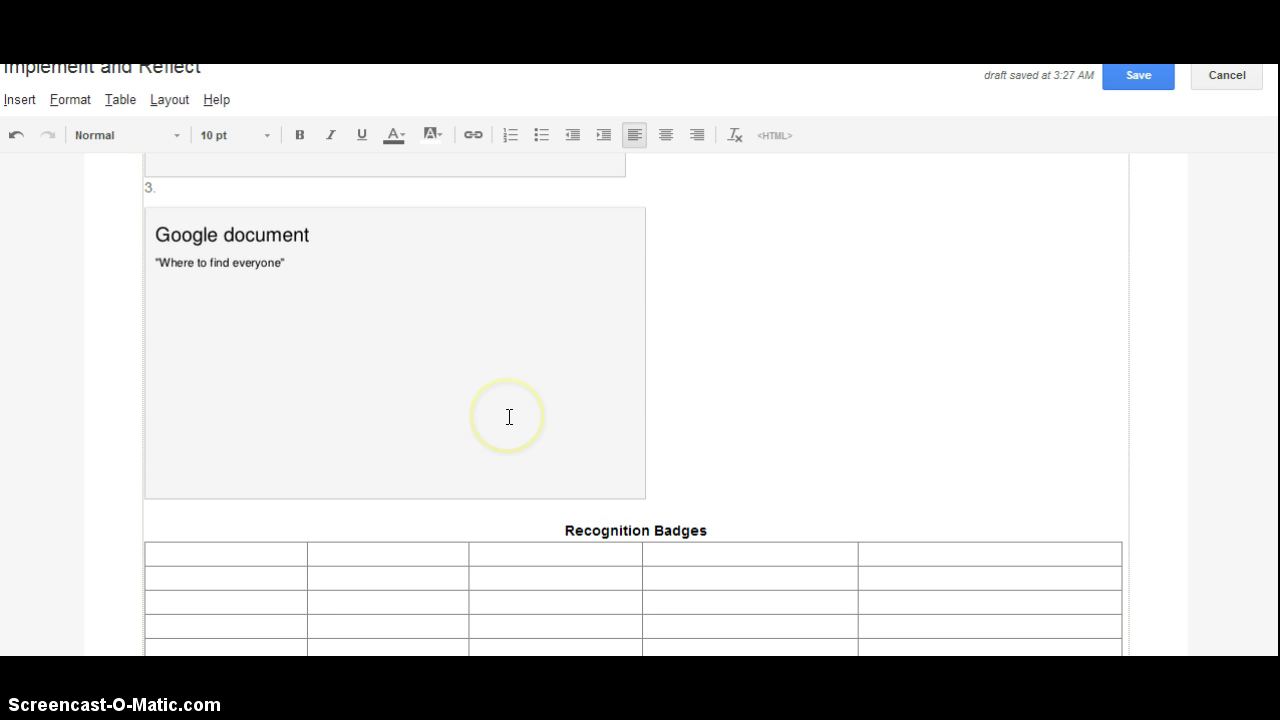
click(697, 366)
key(Delete)
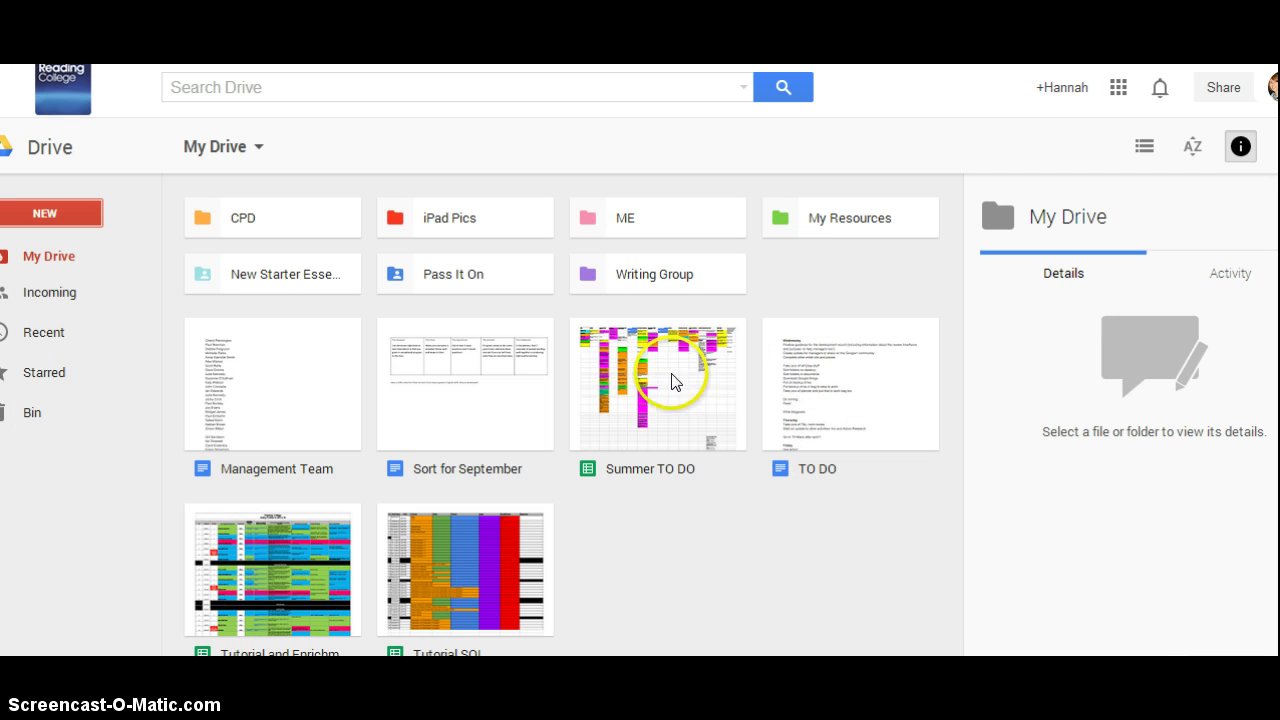
Step: Switch to Google Drive and copy the sharing link of the "Management Team" document from its sharing settings
click(305, 400)
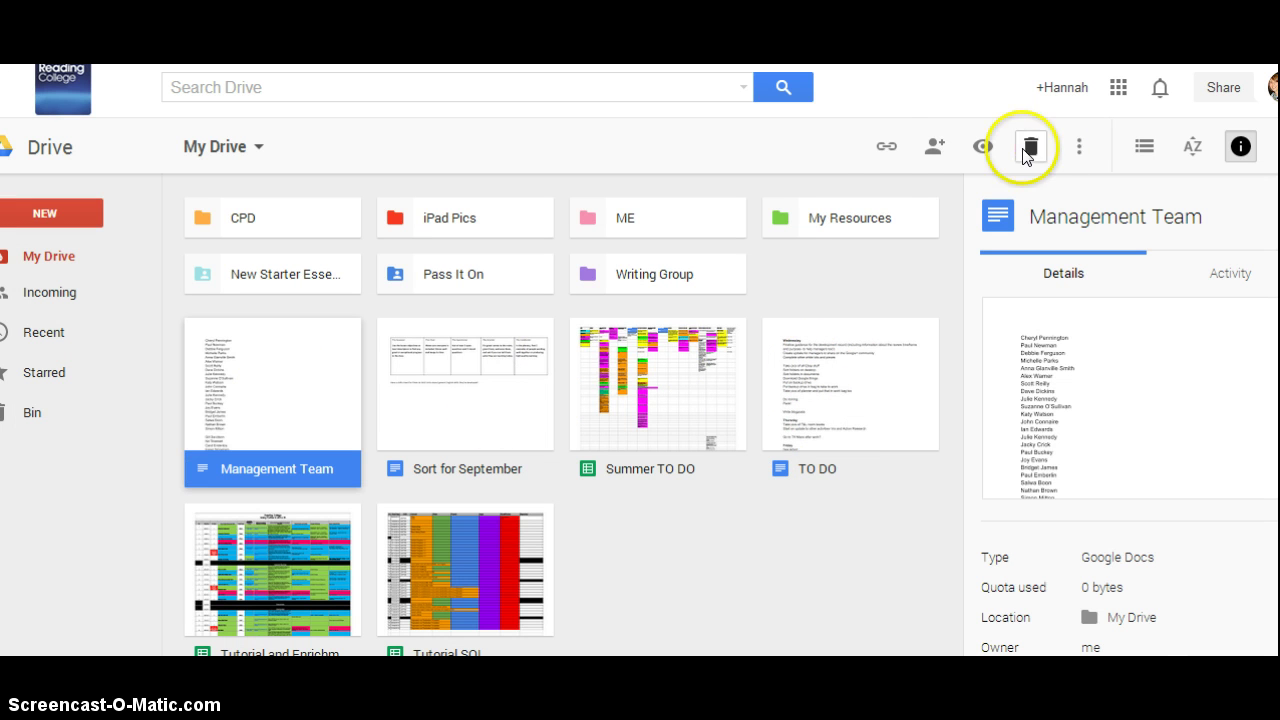
click(885, 150)
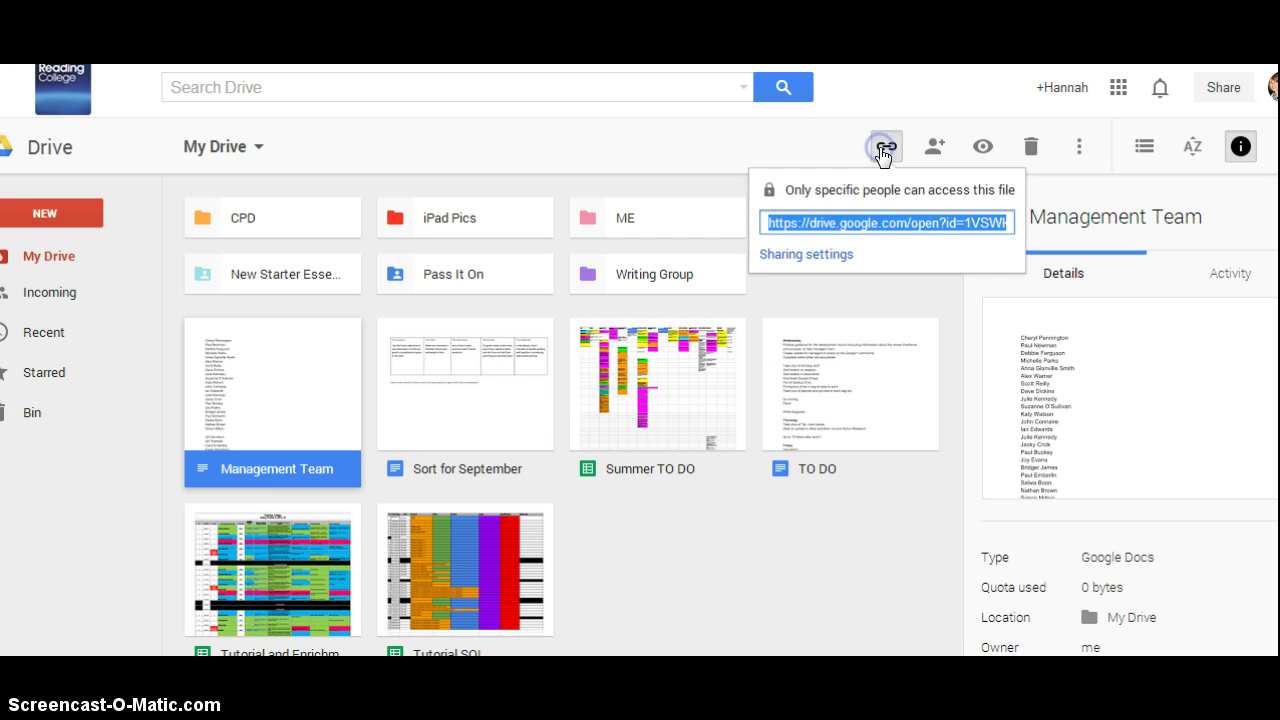
click(872, 222)
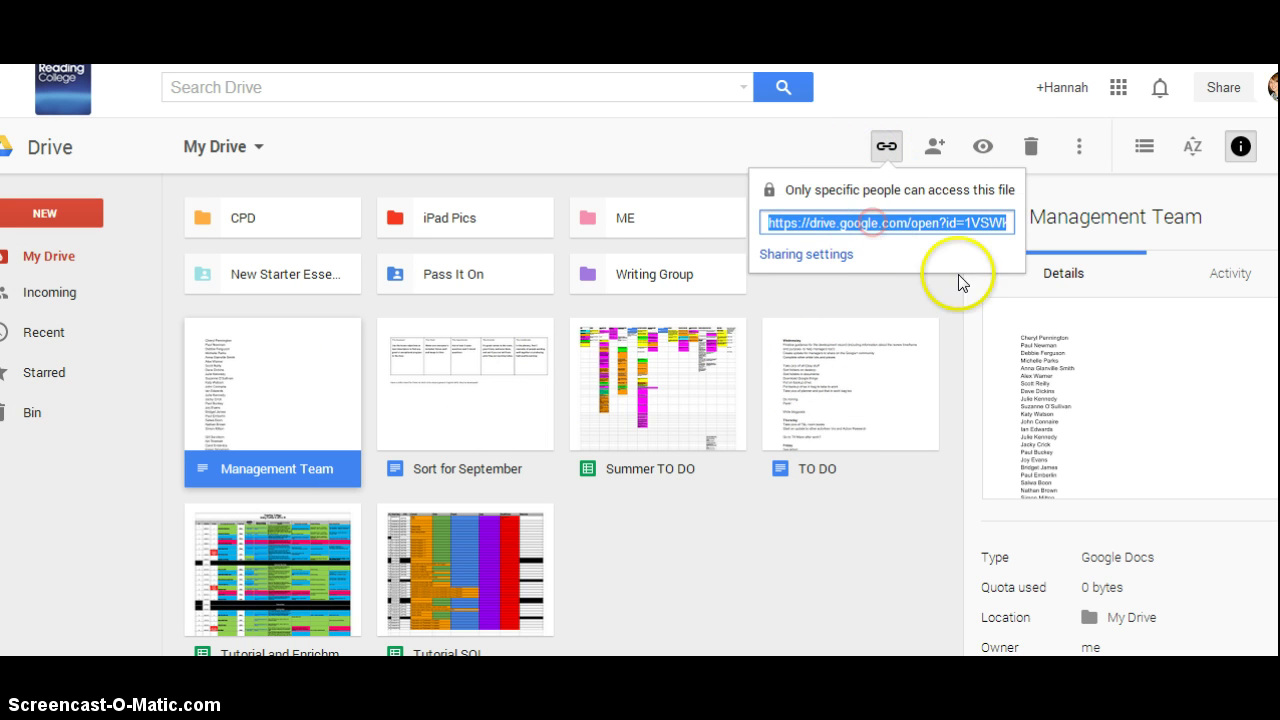
click(880, 226)
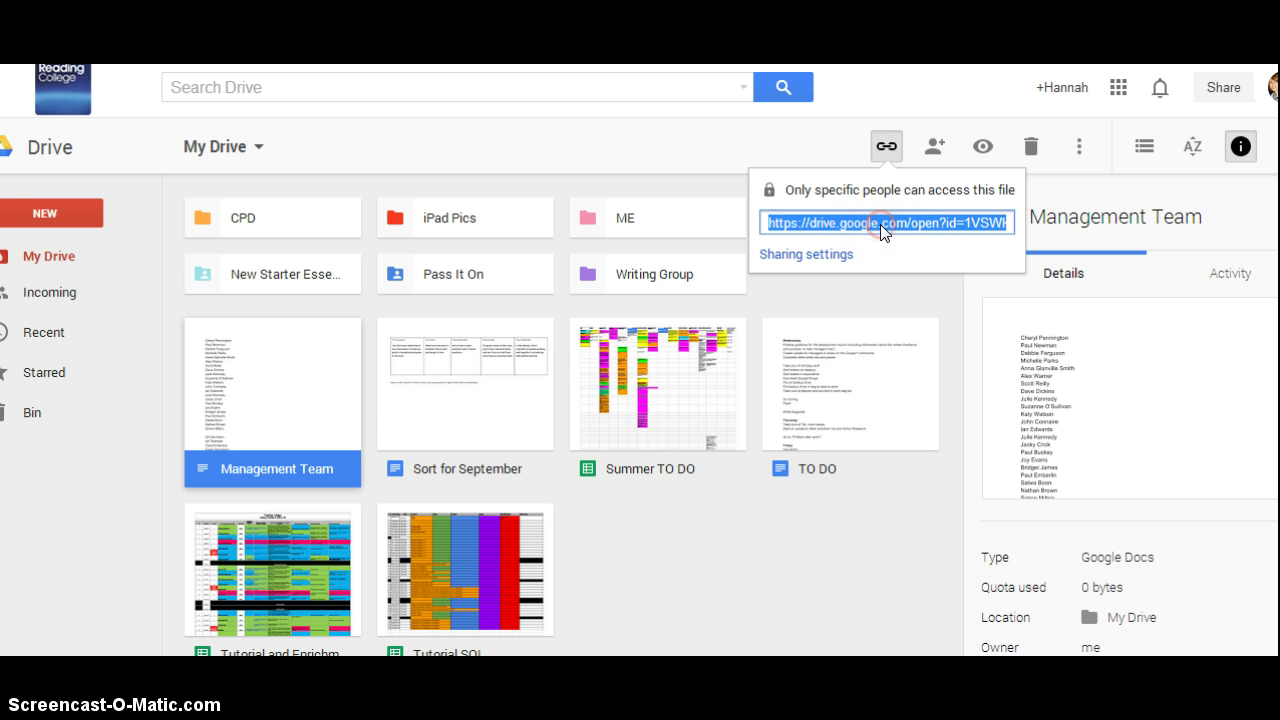
click(944, 149)
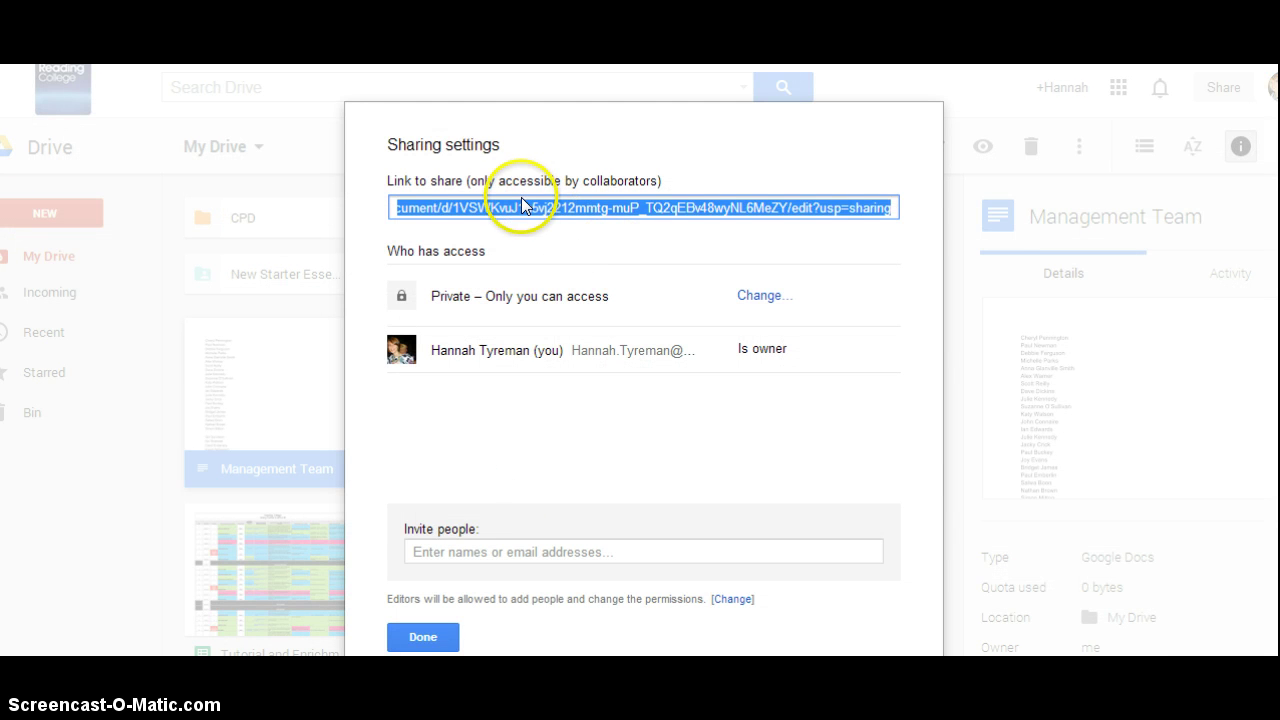
right_click(521, 197)
click(563, 289)
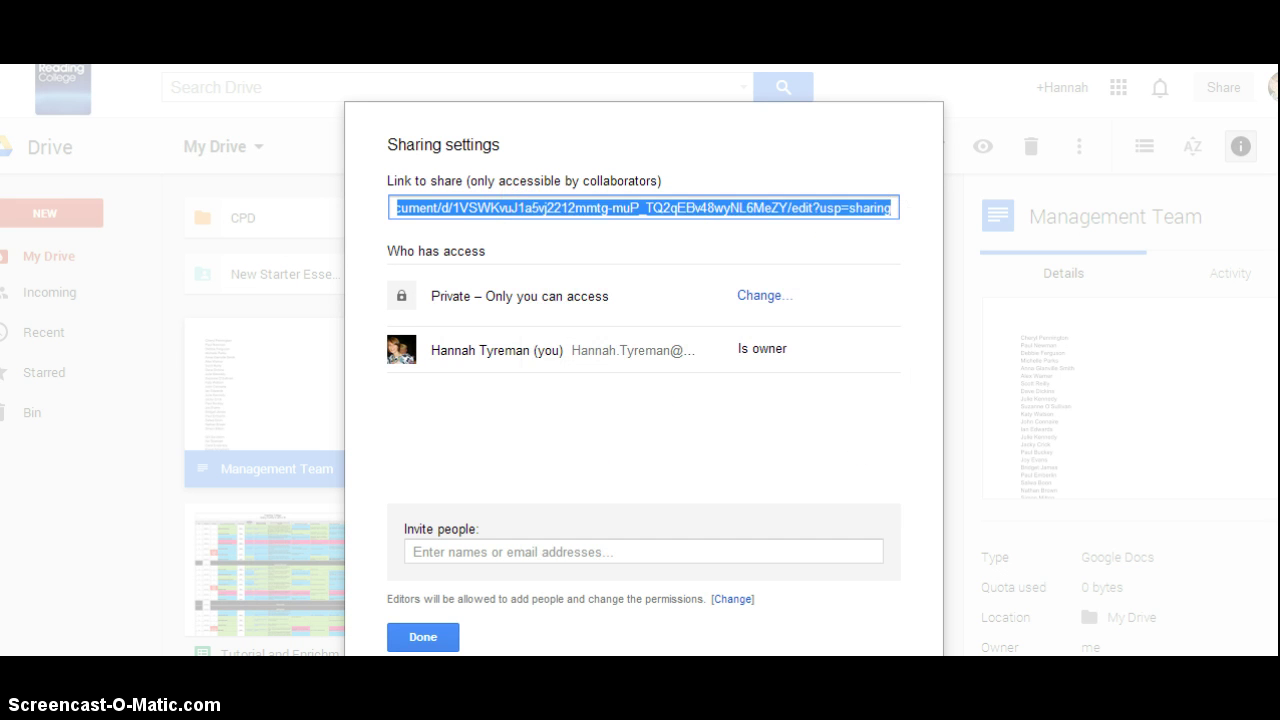
click(432, 635)
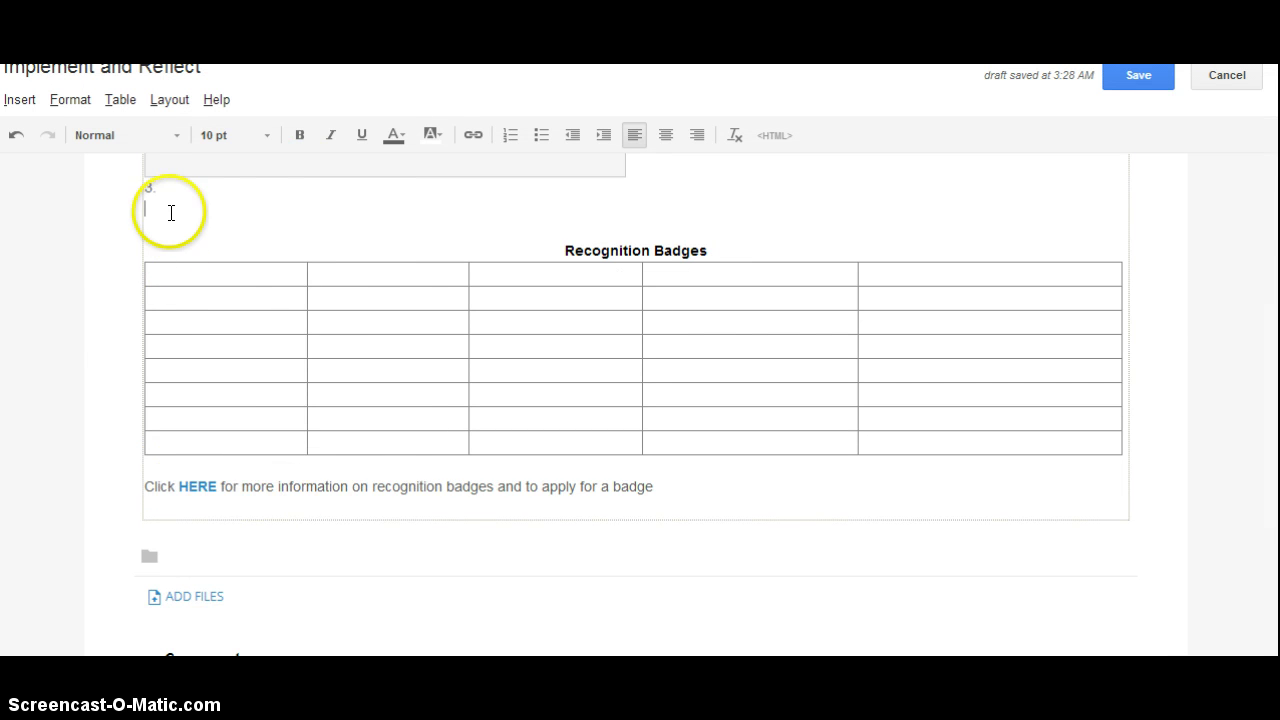
Step: Paste the copied document link under item 3 on the Implement and Reflect page and start a new line
right_click(163, 212)
click(249, 329)
key(Return)
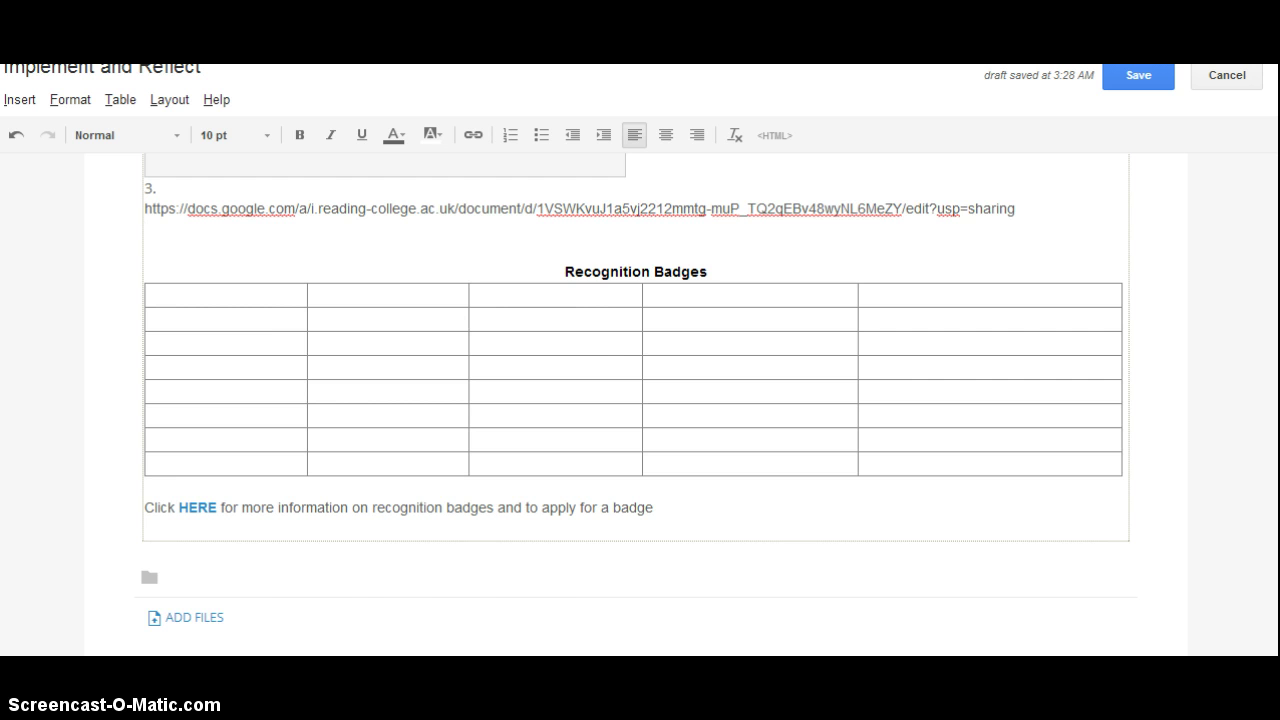
scroll(597, 380, up, 3)
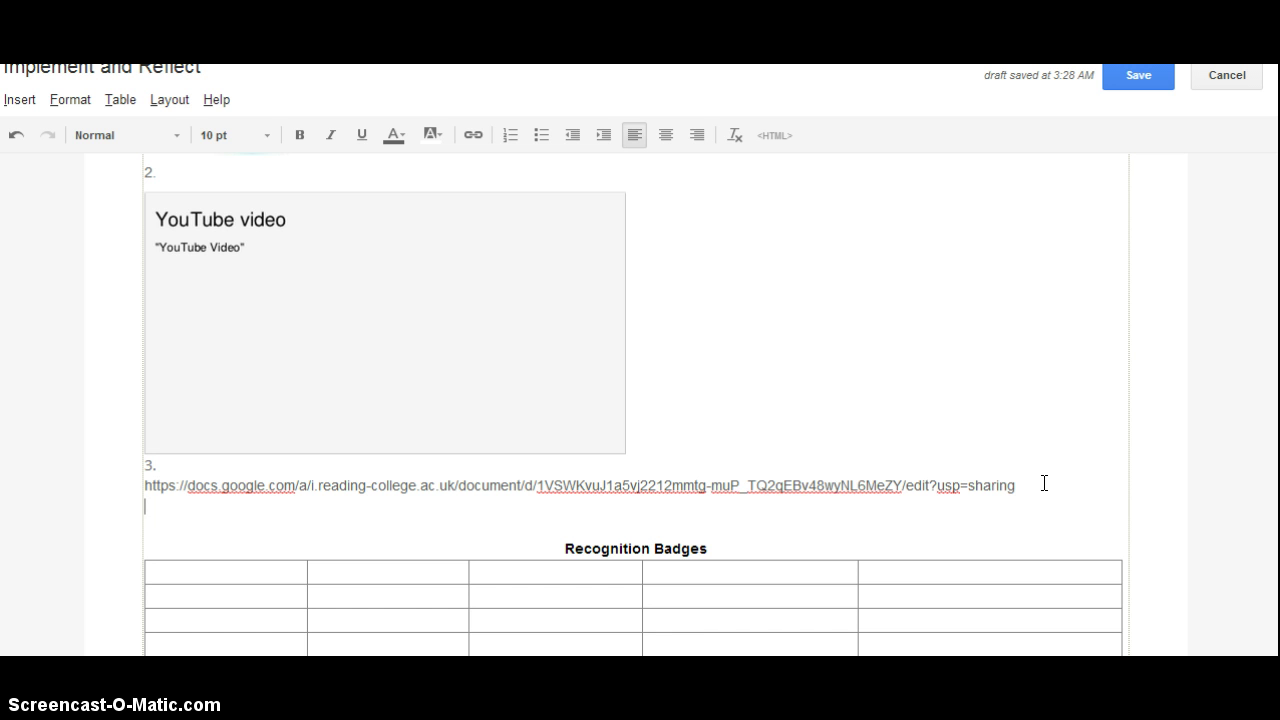
click(12, 99)
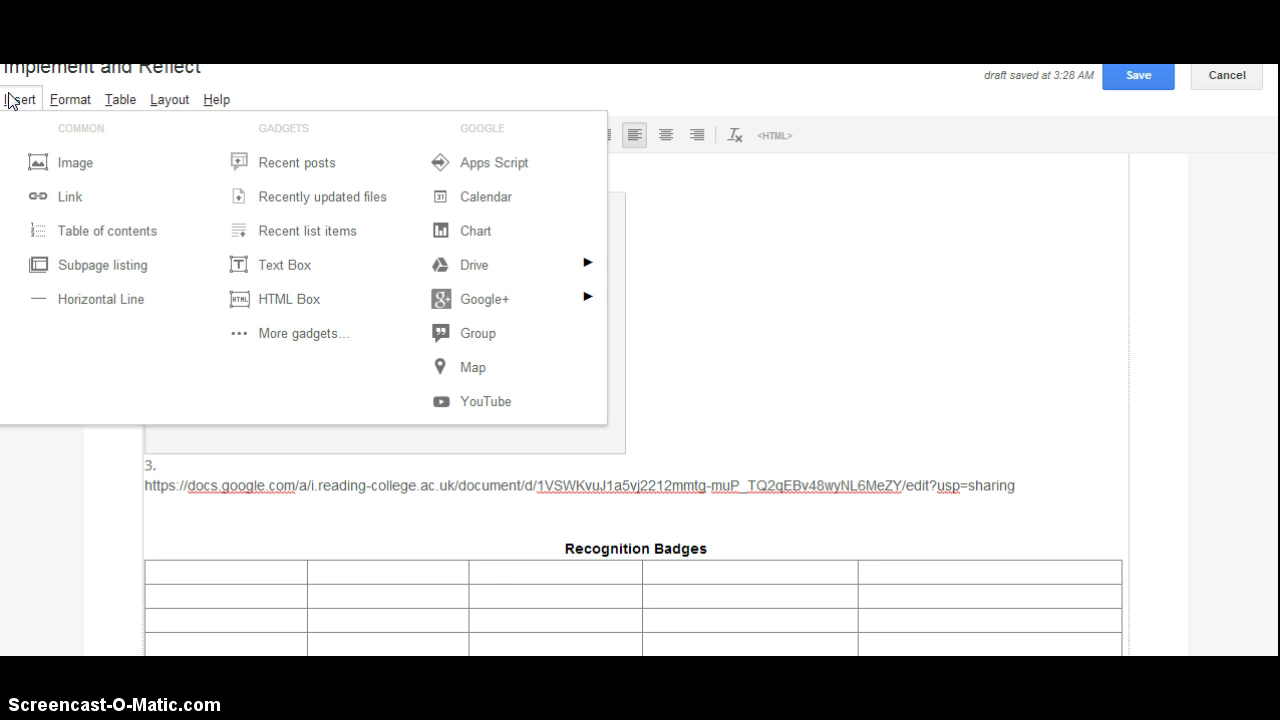
click(14, 99)
click(891, 334)
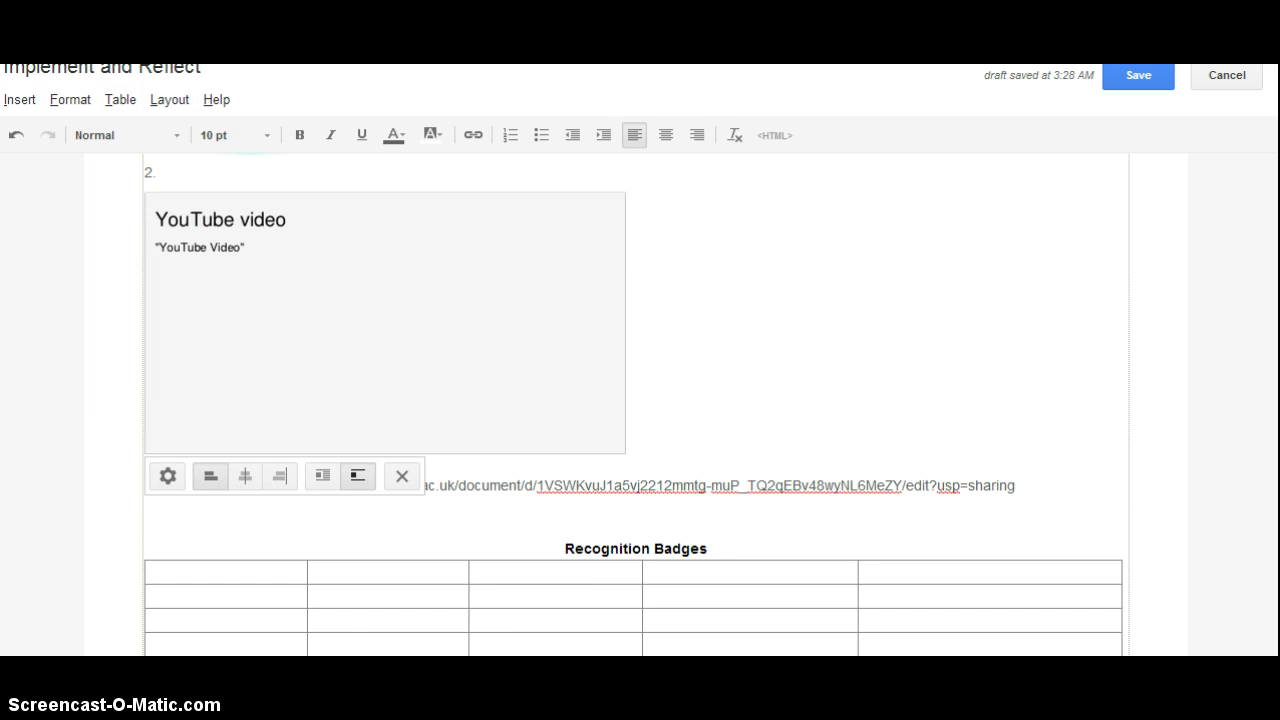
Step: Attach the Word file "AS English Lang and Lit Course Map" to the page from the computer
scroll(636, 404, down, 4)
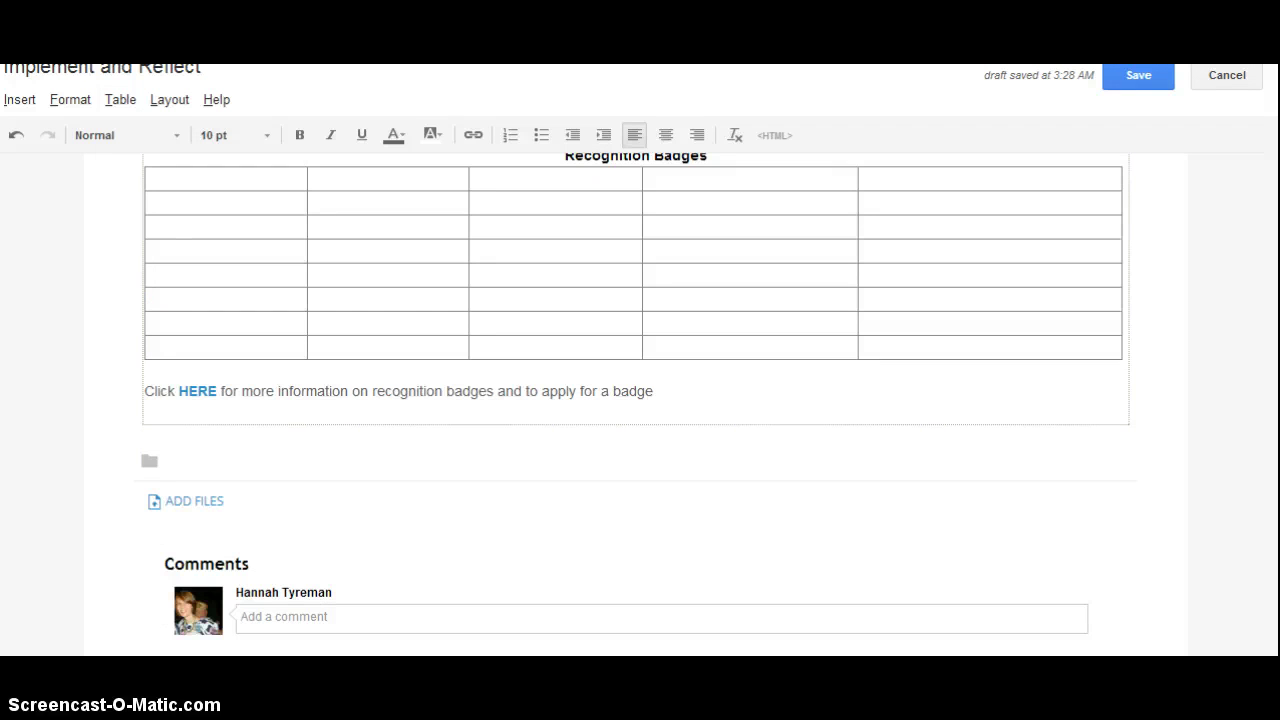
click(205, 499)
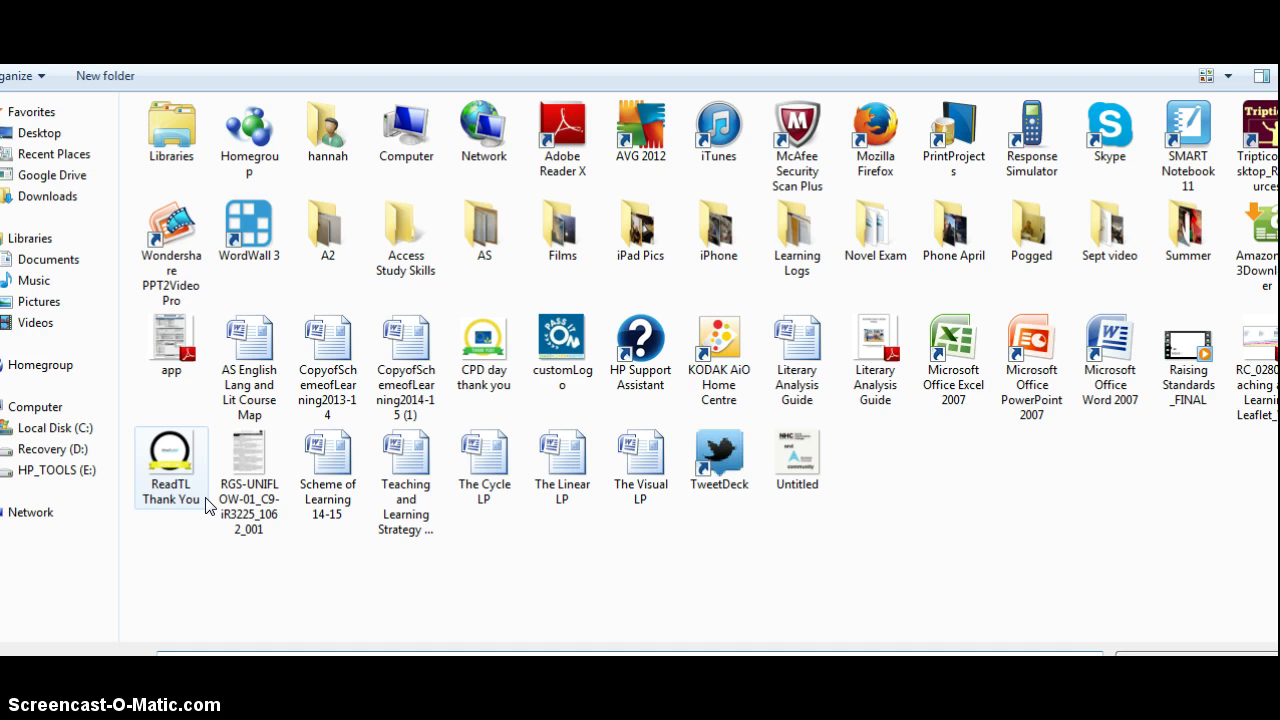
click(250, 360)
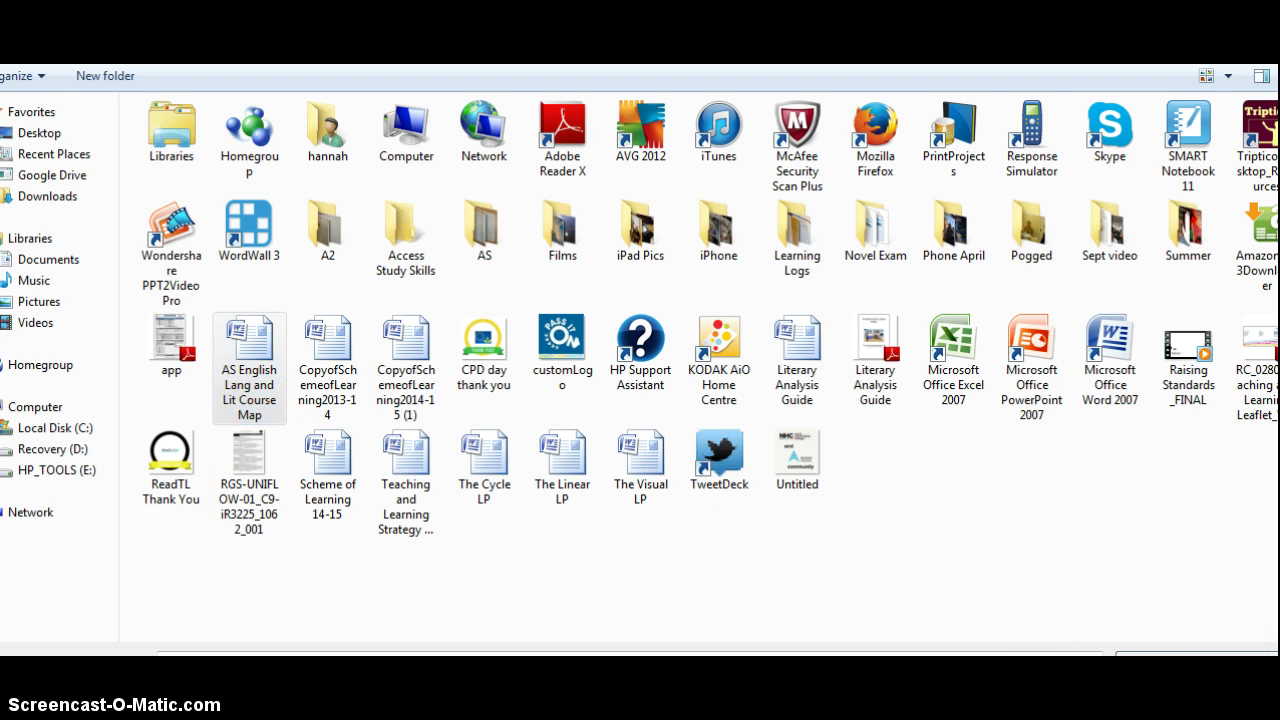
key(Return)
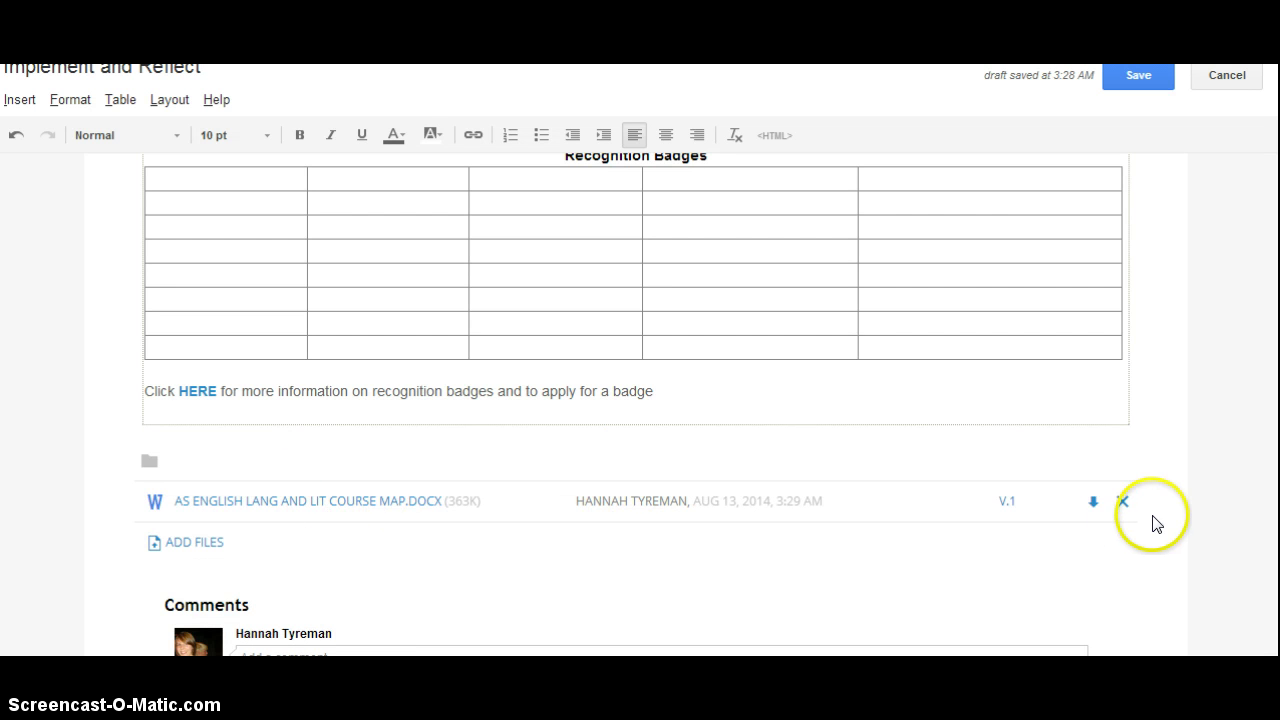
Step: Review the attached file's entry and the numbered evidence items up to the activity table
click(1094, 503)
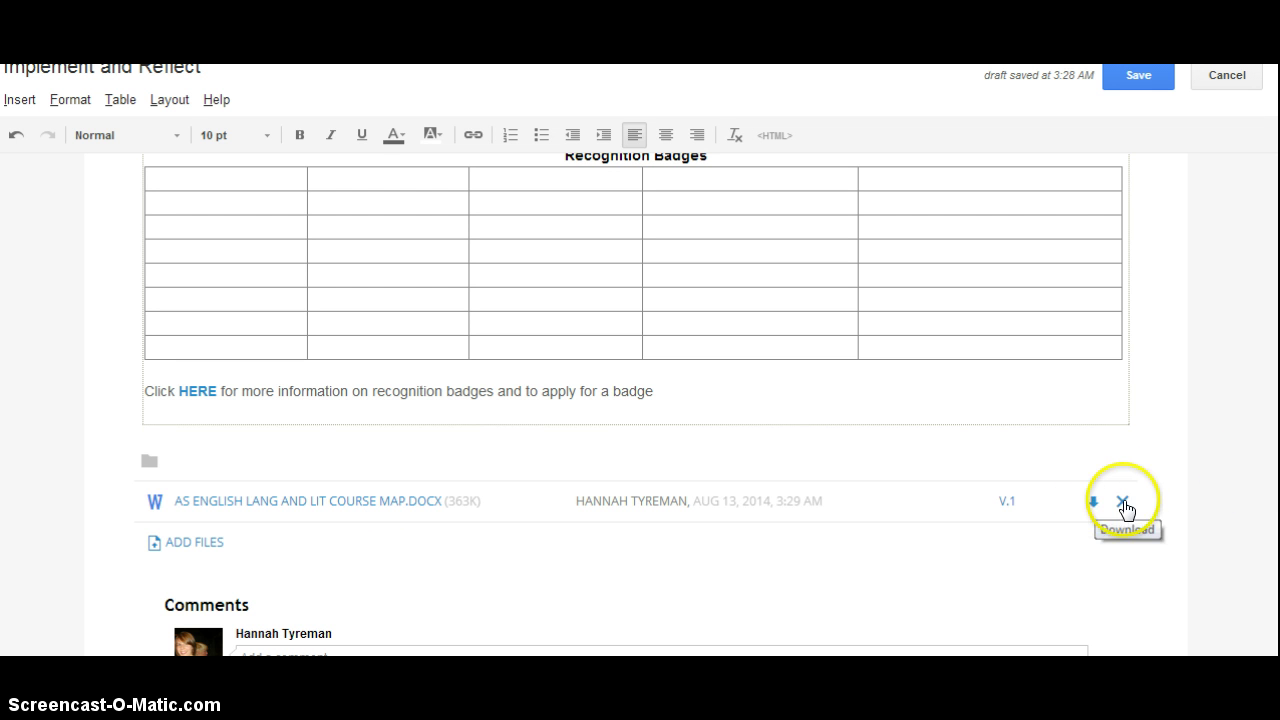
scroll(636, 400, up, 3)
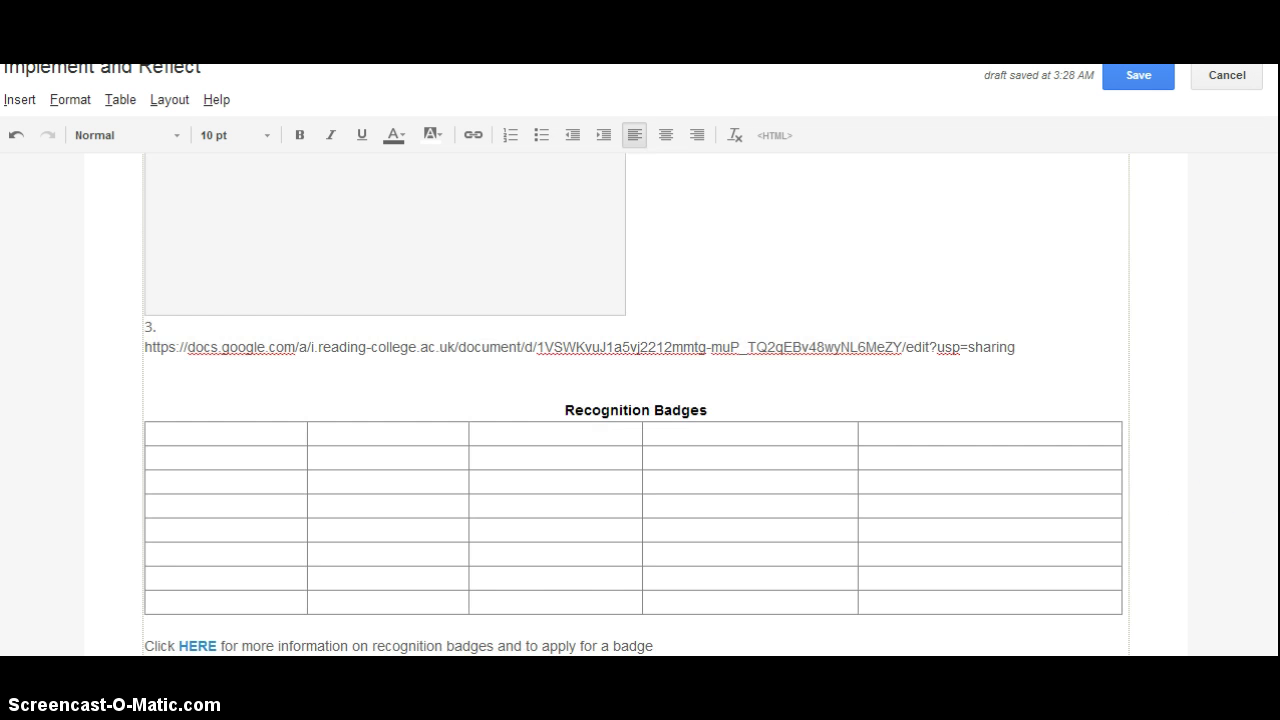
scroll(636, 400, down, 3)
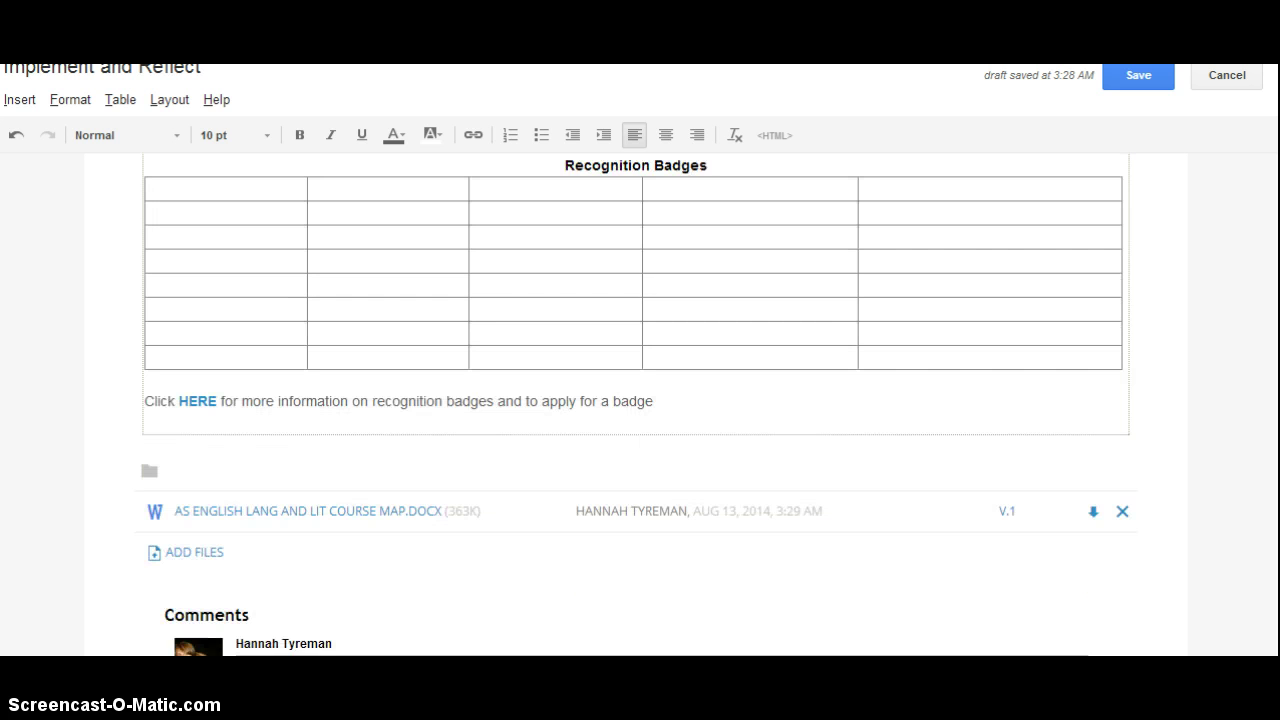
scroll(636, 400, up, 5)
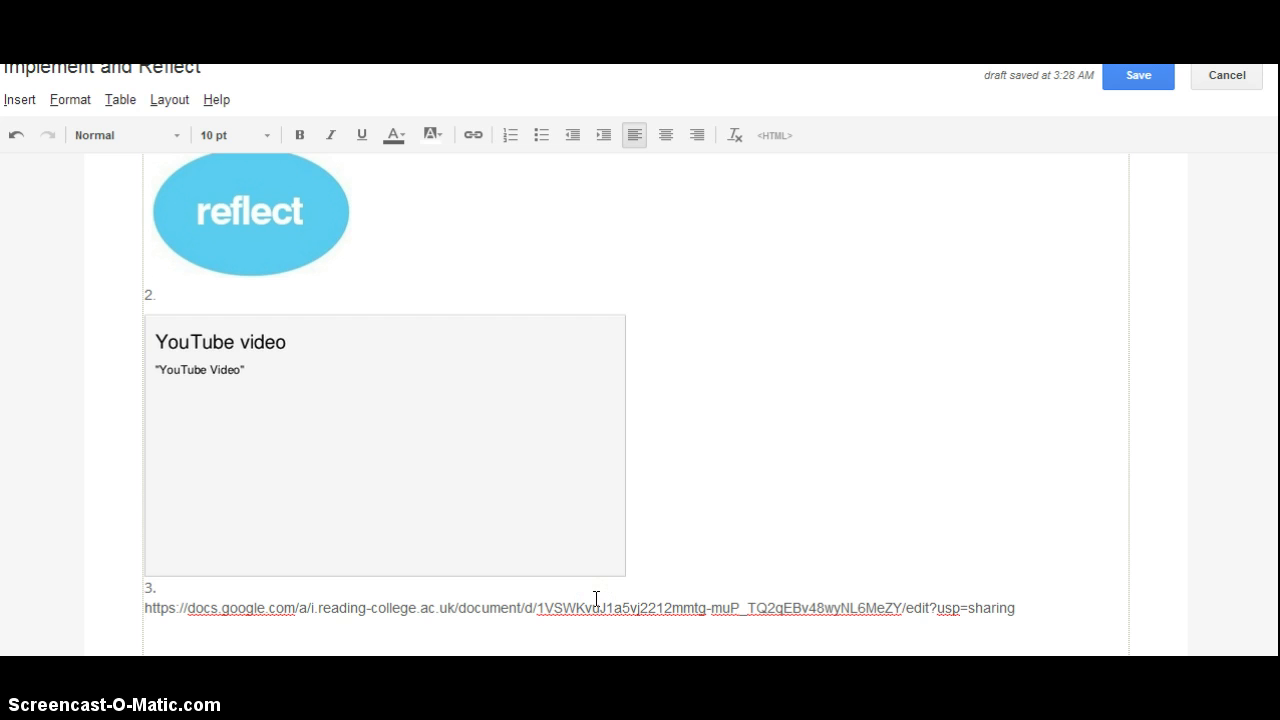
scroll(723, 538, up, 1)
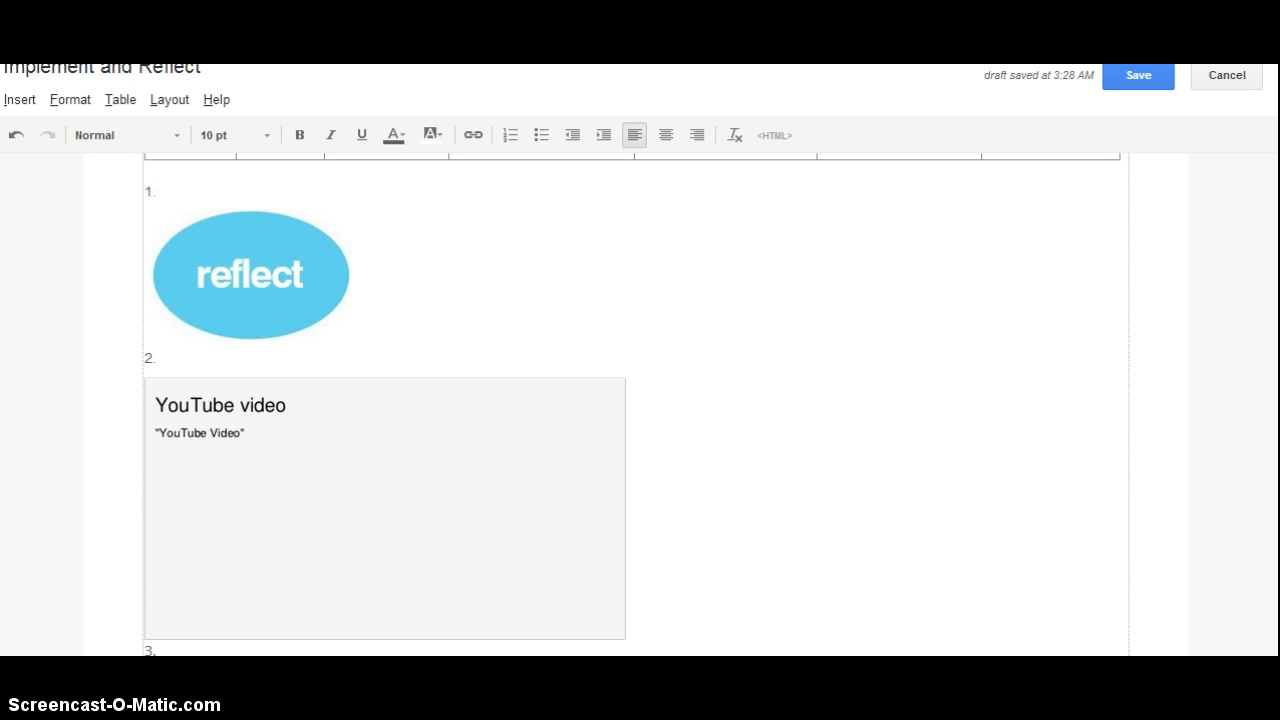
click(569, 443)
click(355, 275)
scroll(636, 400, up, 5)
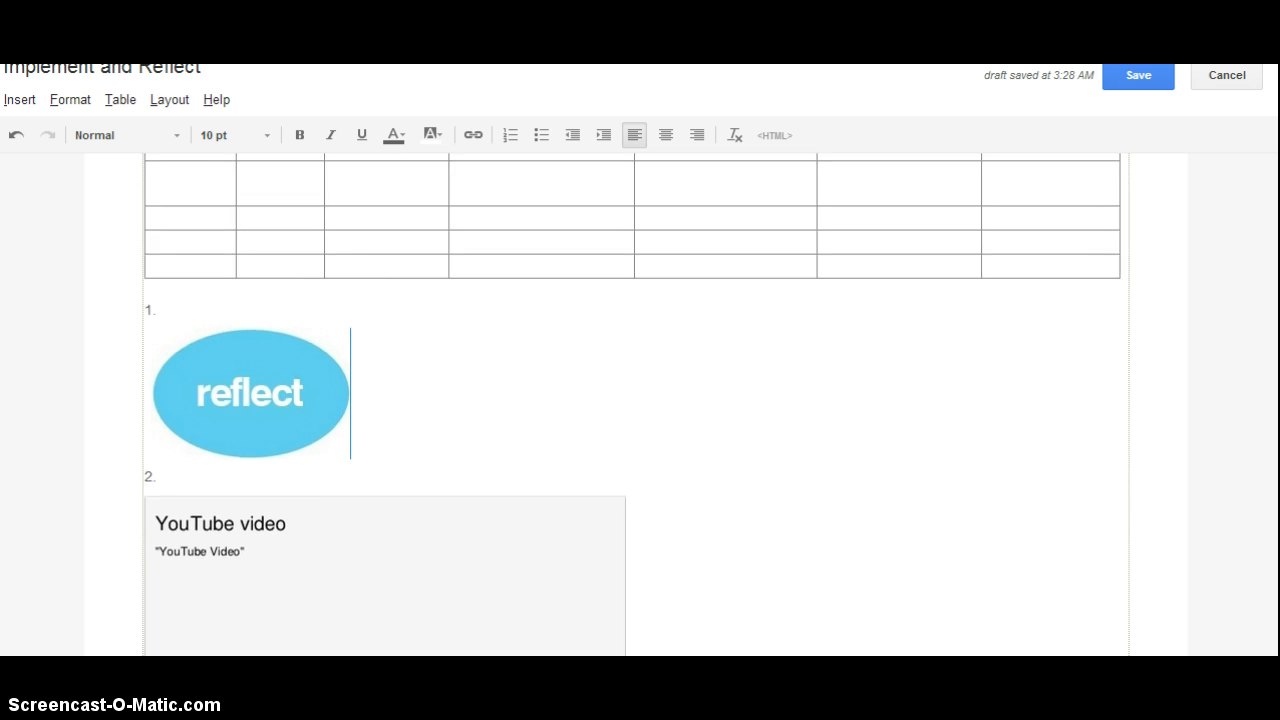